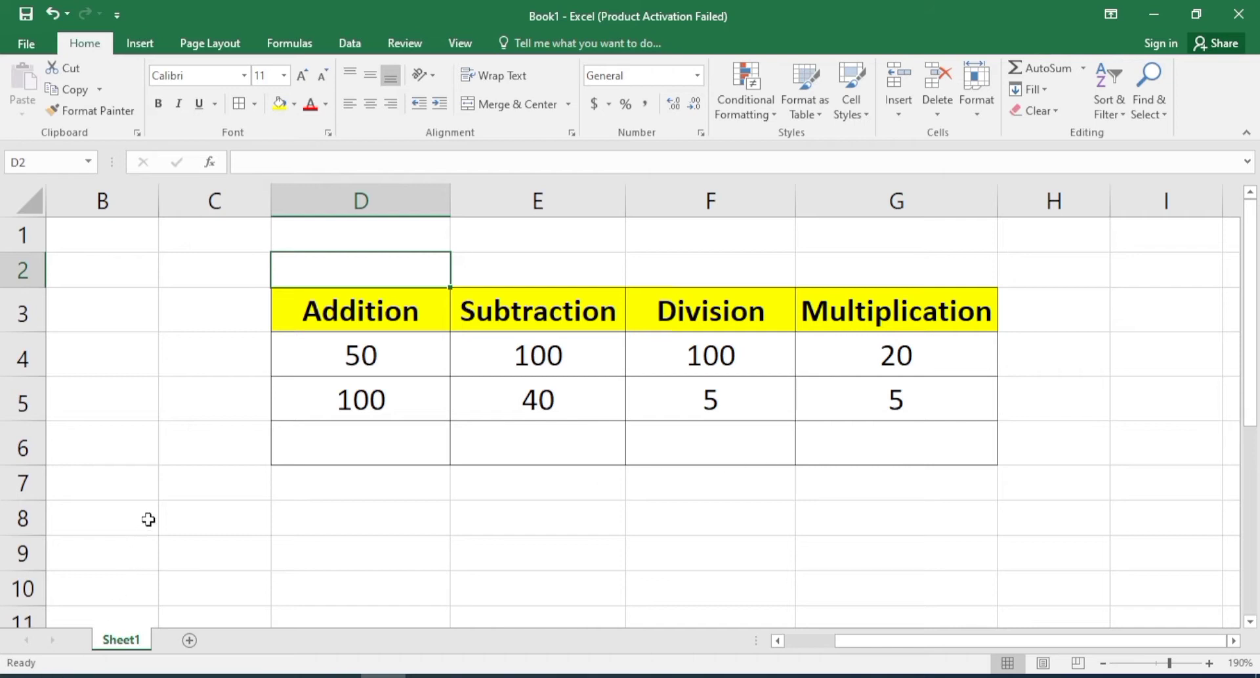
left_click(379, 319)
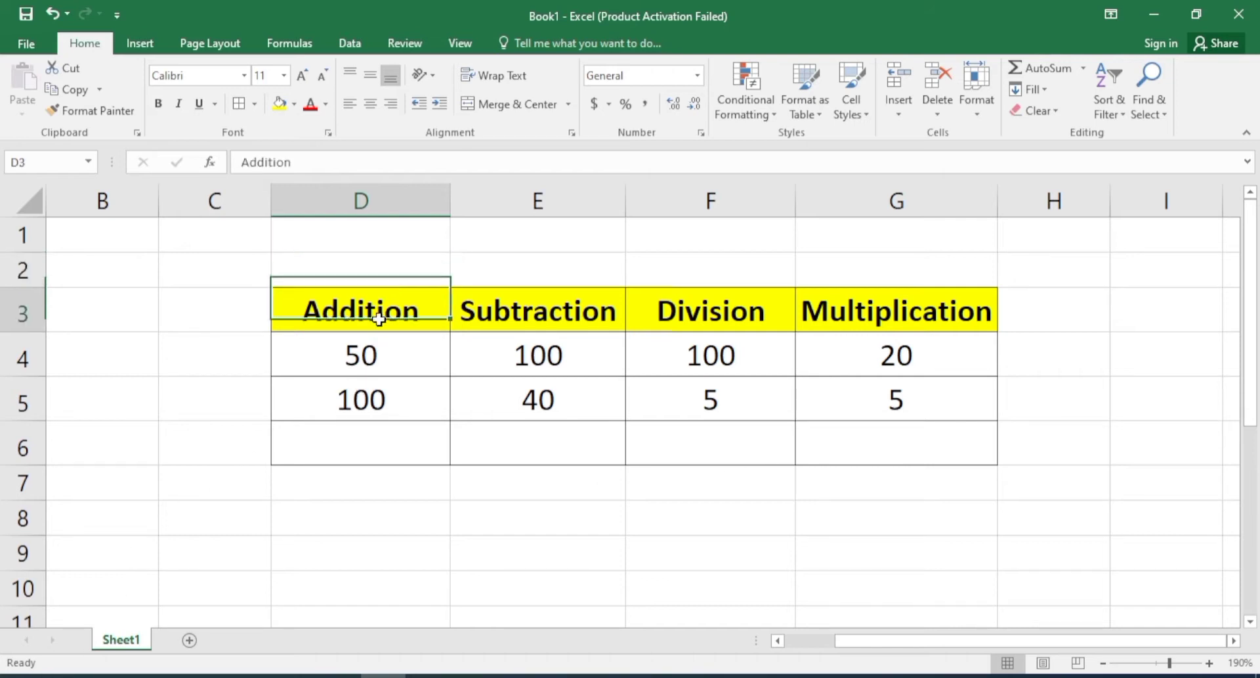
left_click(522, 312)
left_click(653, 309)
left_click(819, 312)
left_click(765, 523)
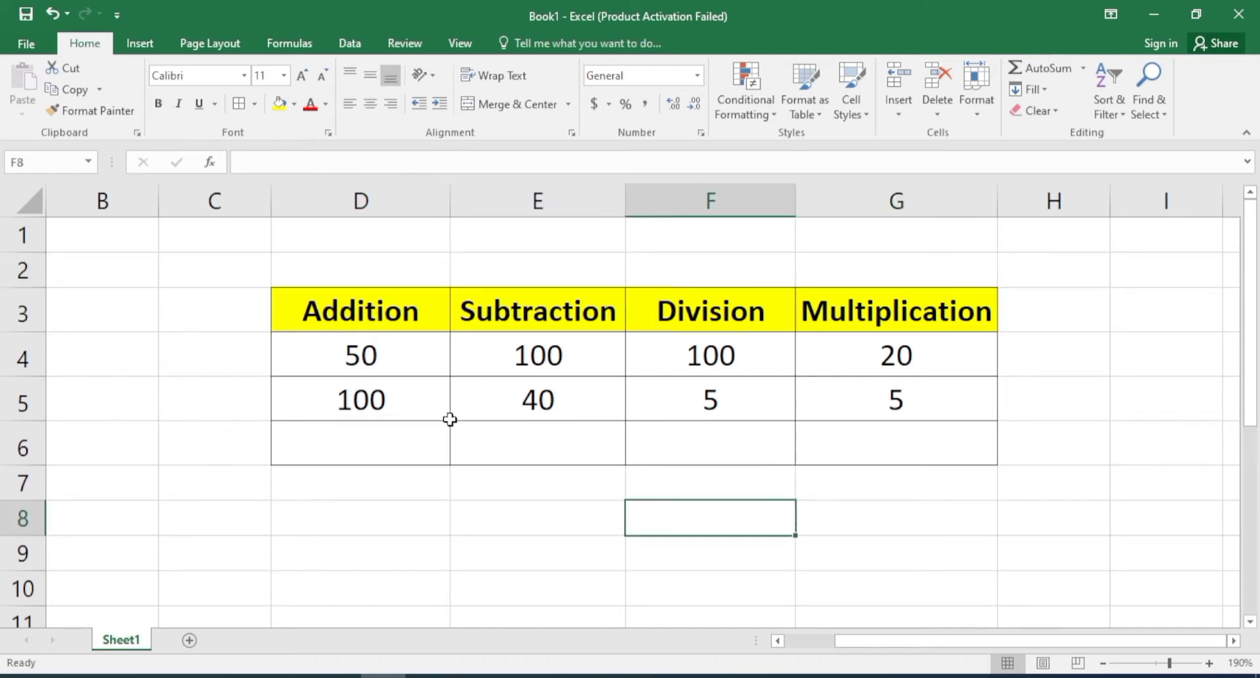
left_click(491, 514)
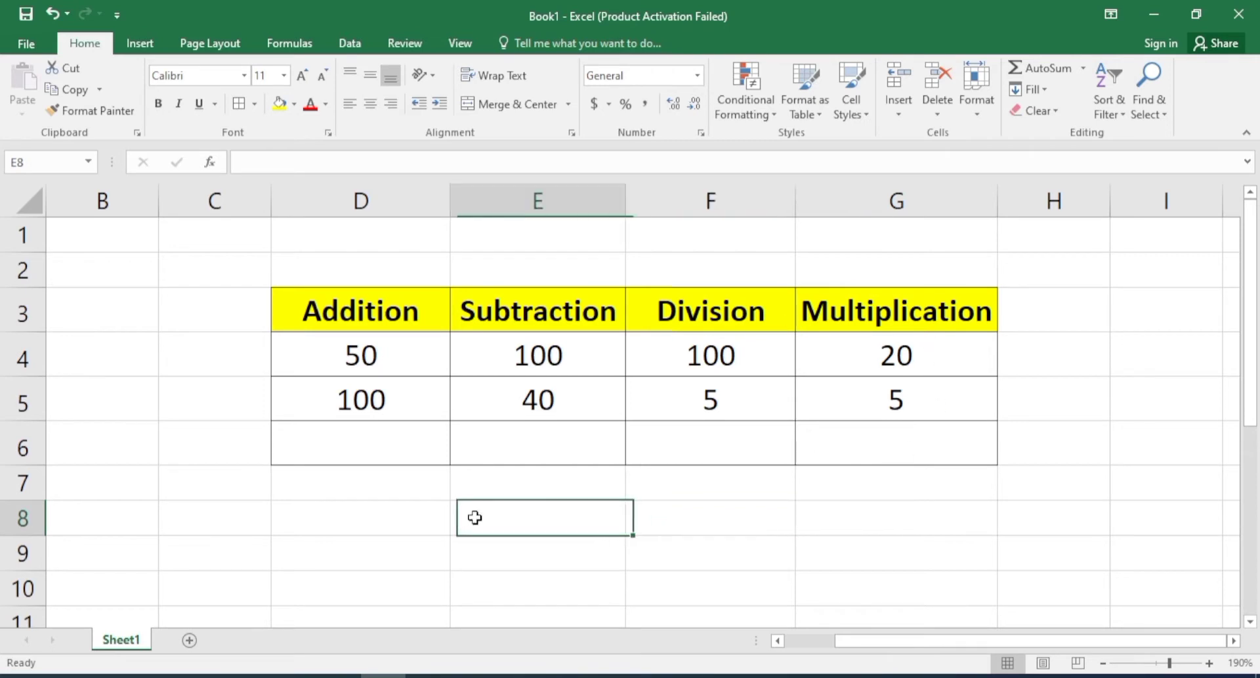
Enter the formula =D4+D5 in cell D6 to add the two values of the Addition column
left_click(408, 453)
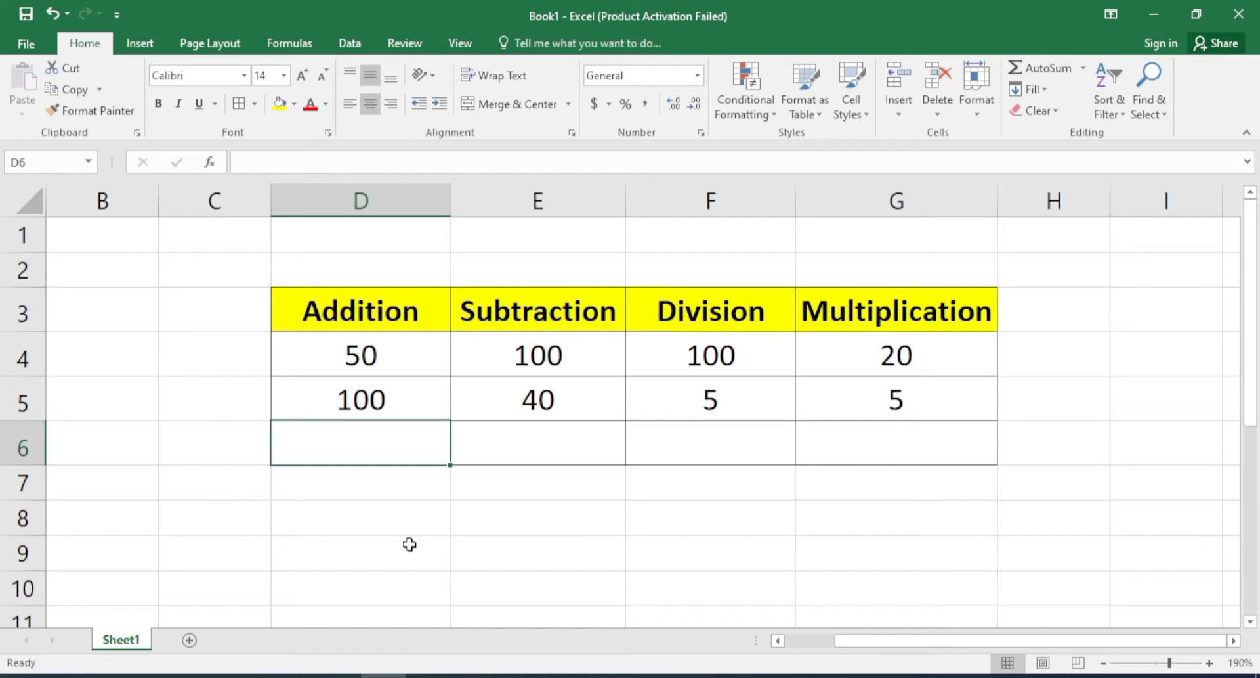
type("=")
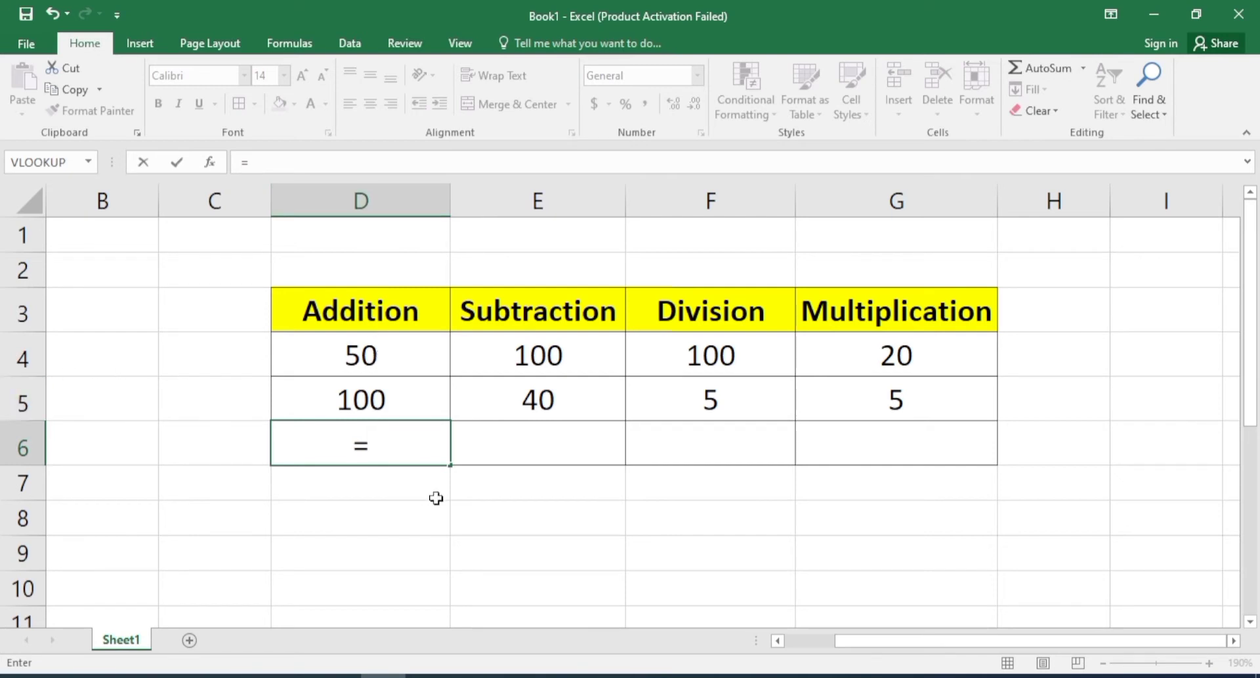
type("D")
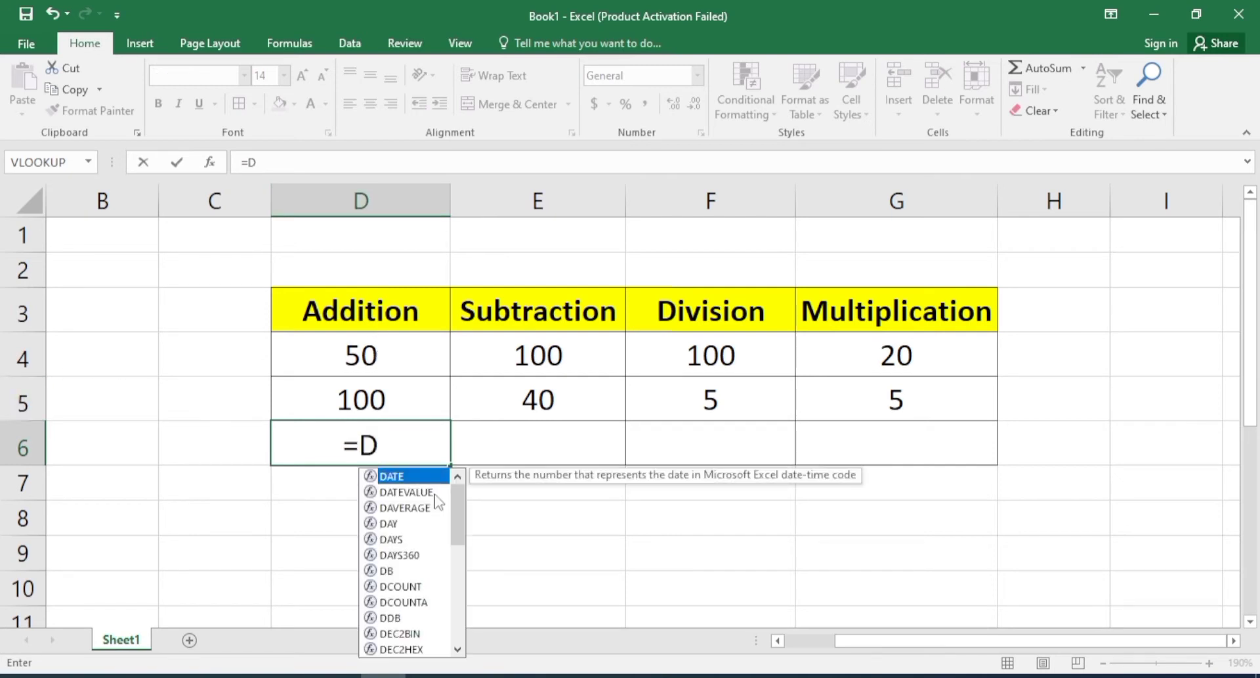
type("4")
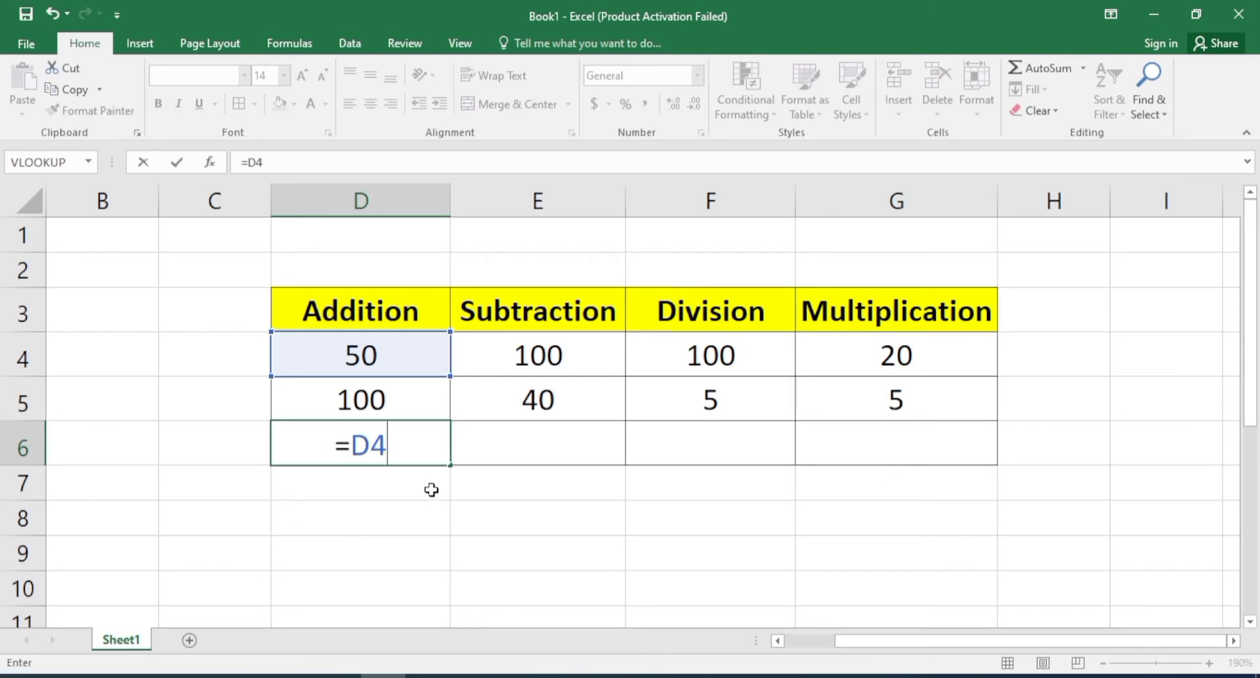
key("BackSpace")
key("BackSpace")
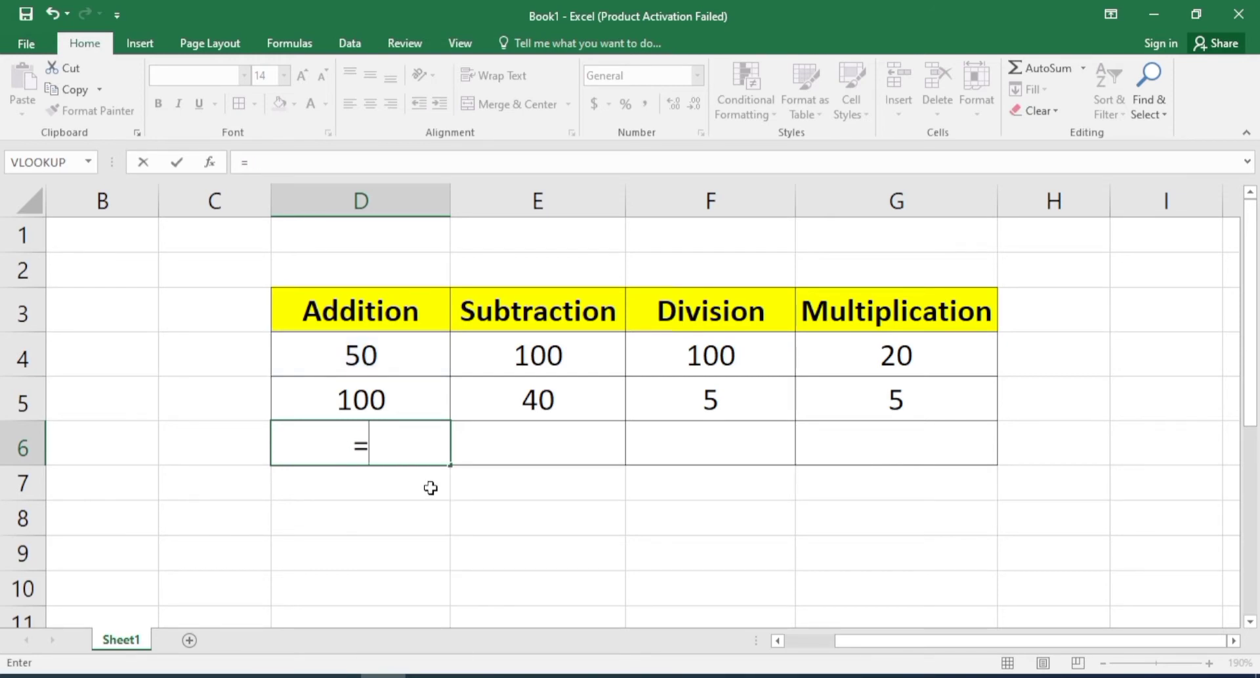
left_click(398, 350)
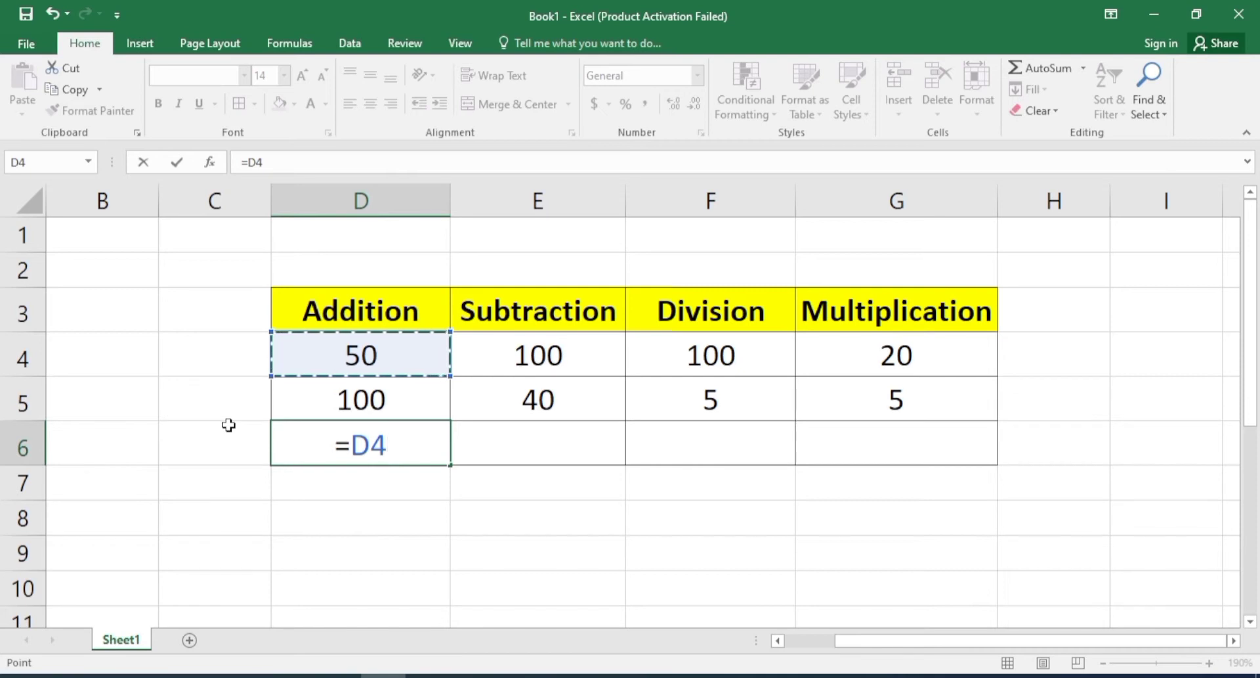
type("+")
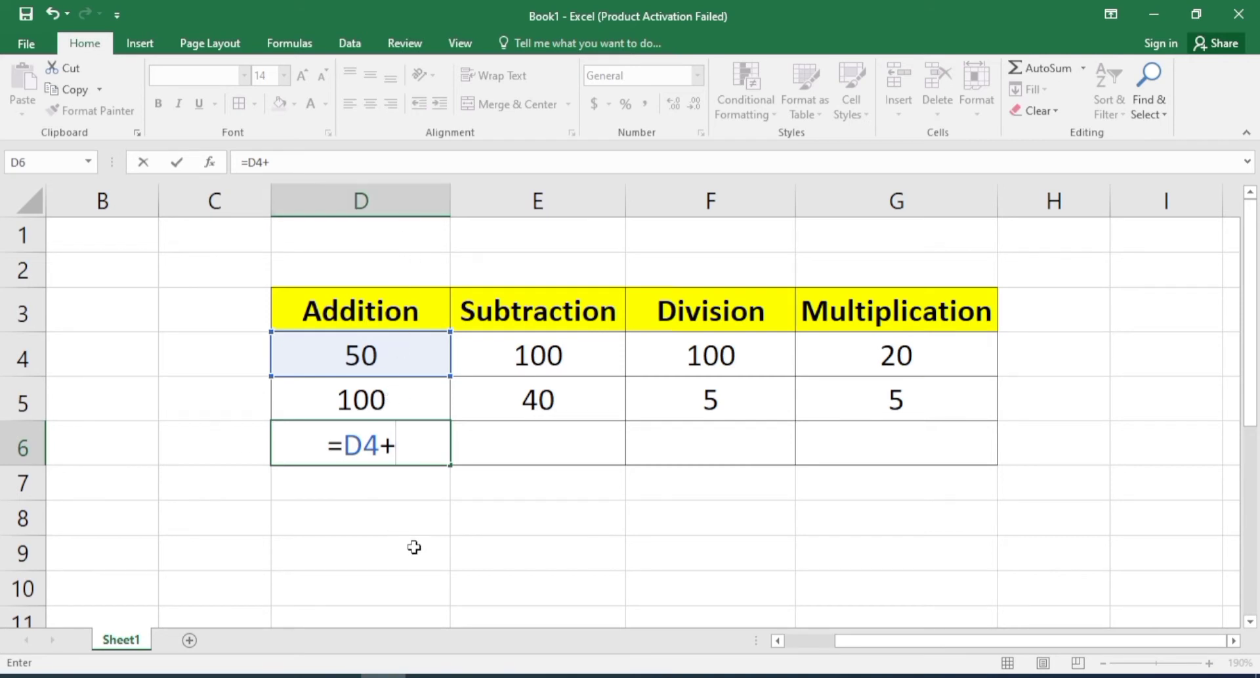
type("D5")
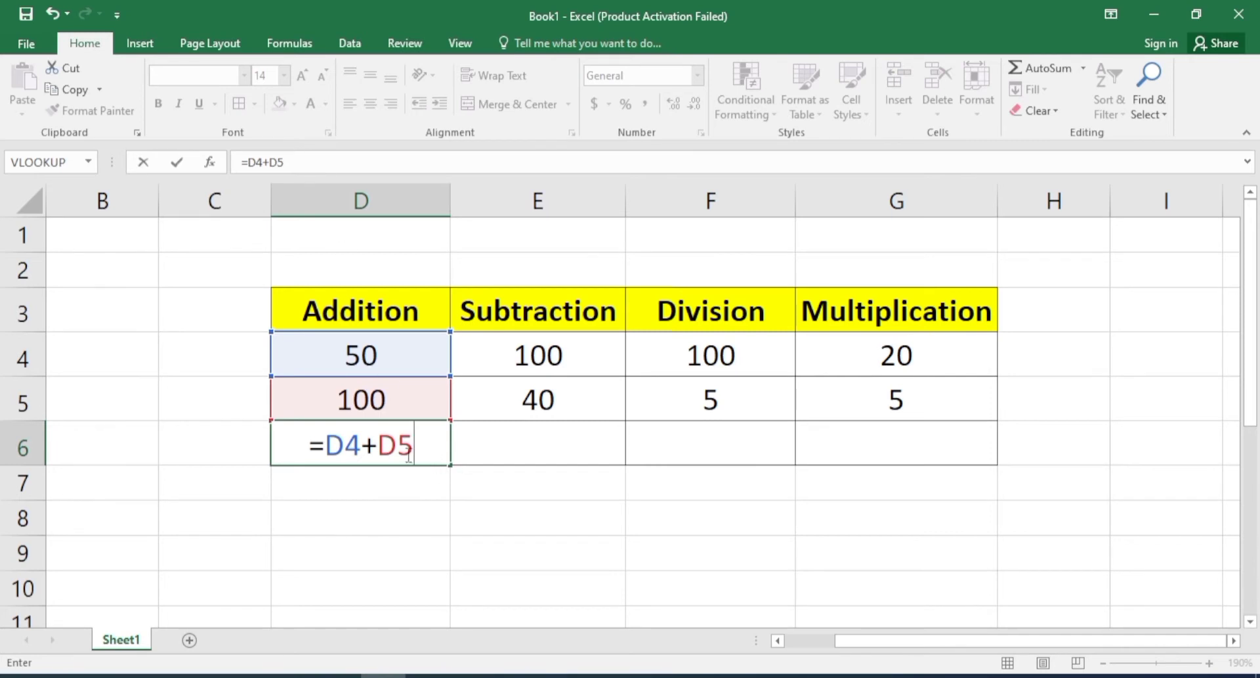
key("Return")
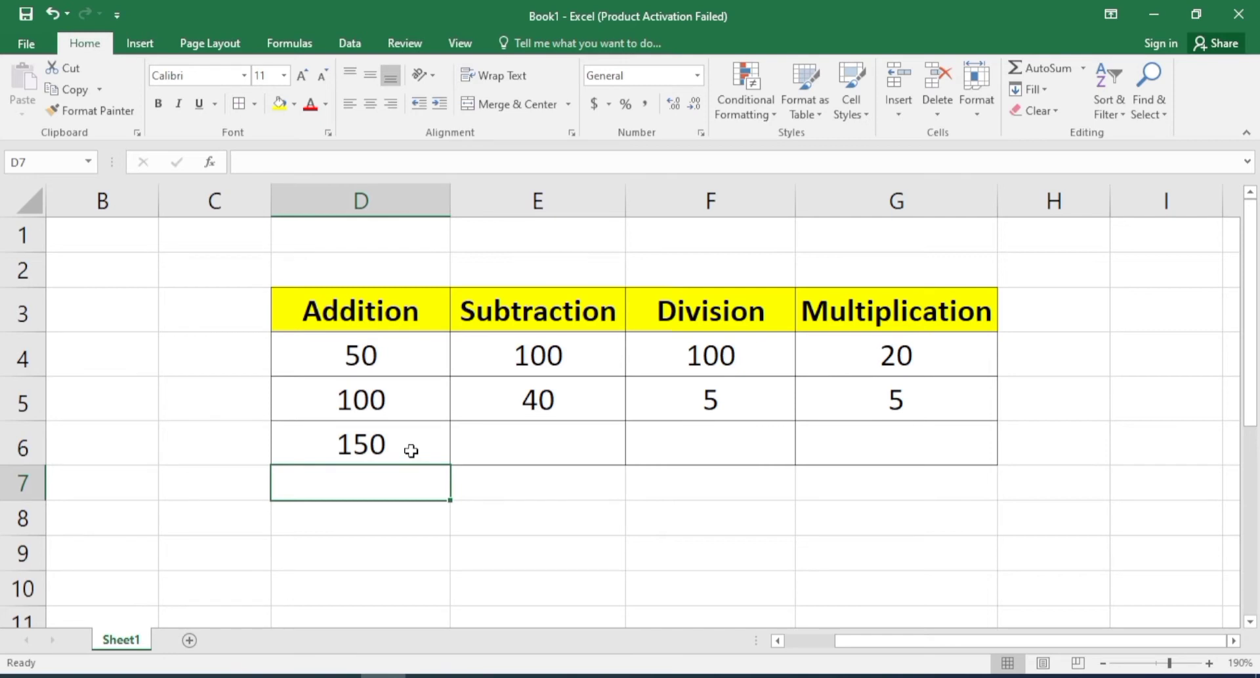
Review the cells of the Addition column from D3 to D6 and inspect the formula in D6
key("Up")
key("Up")
key("Up")
key("Up")
key("Down")
key("Down")
key("Down")
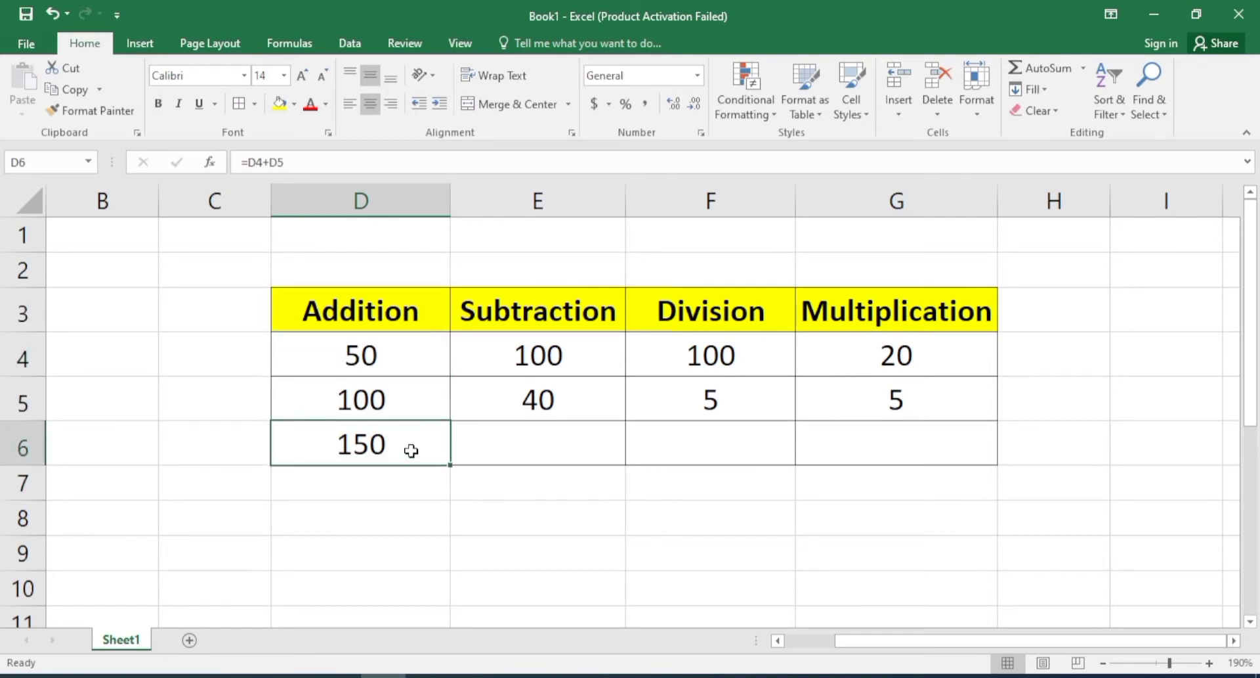
key("Up")
key("Up")
key("Up")
key("Down")
key("Down")
key("Up")
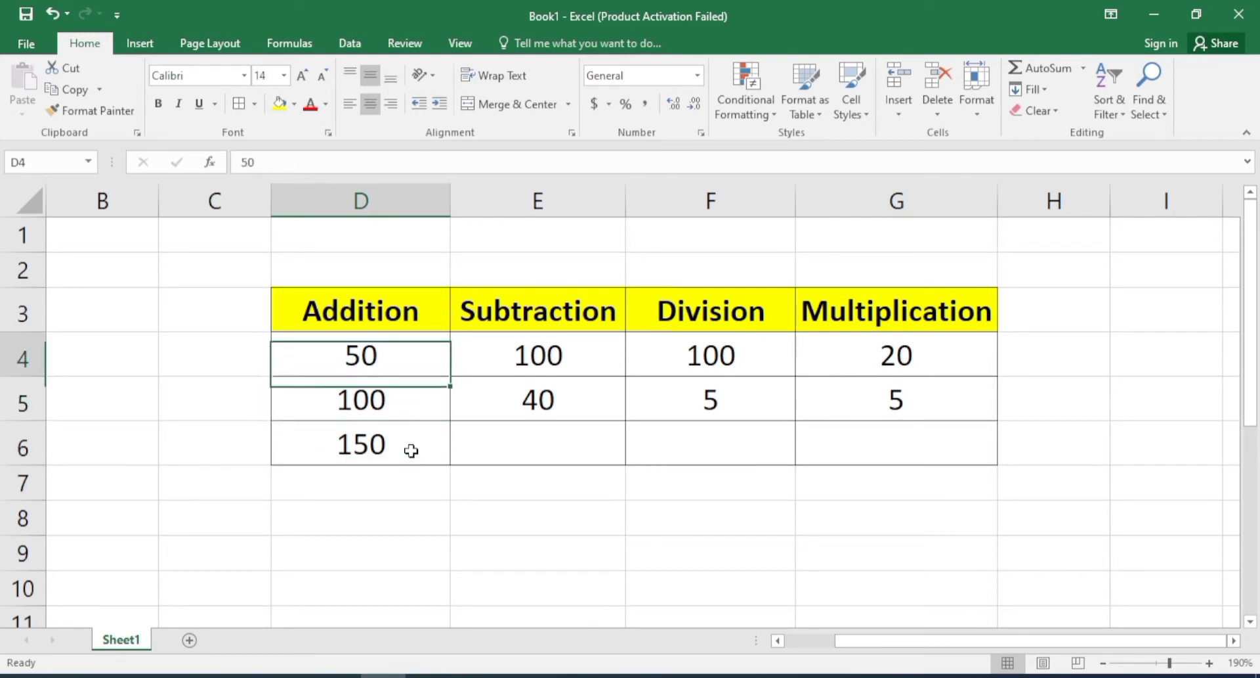
key("Down")
key("Down")
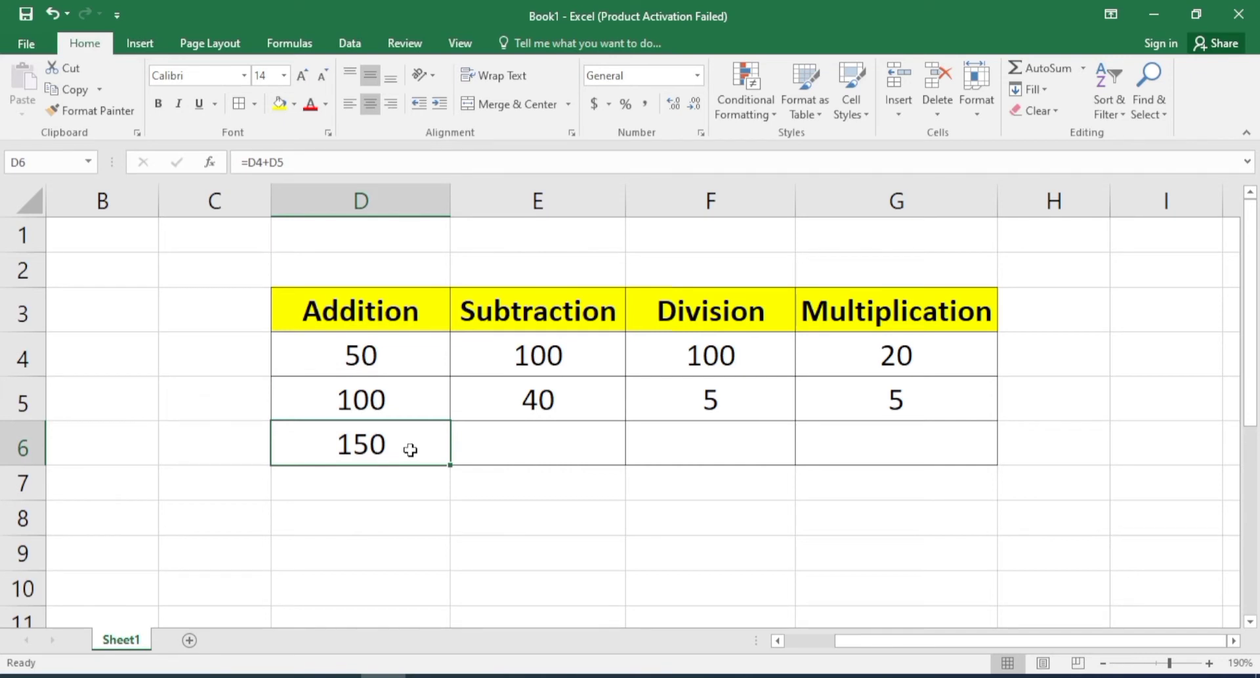
double_click(408, 450)
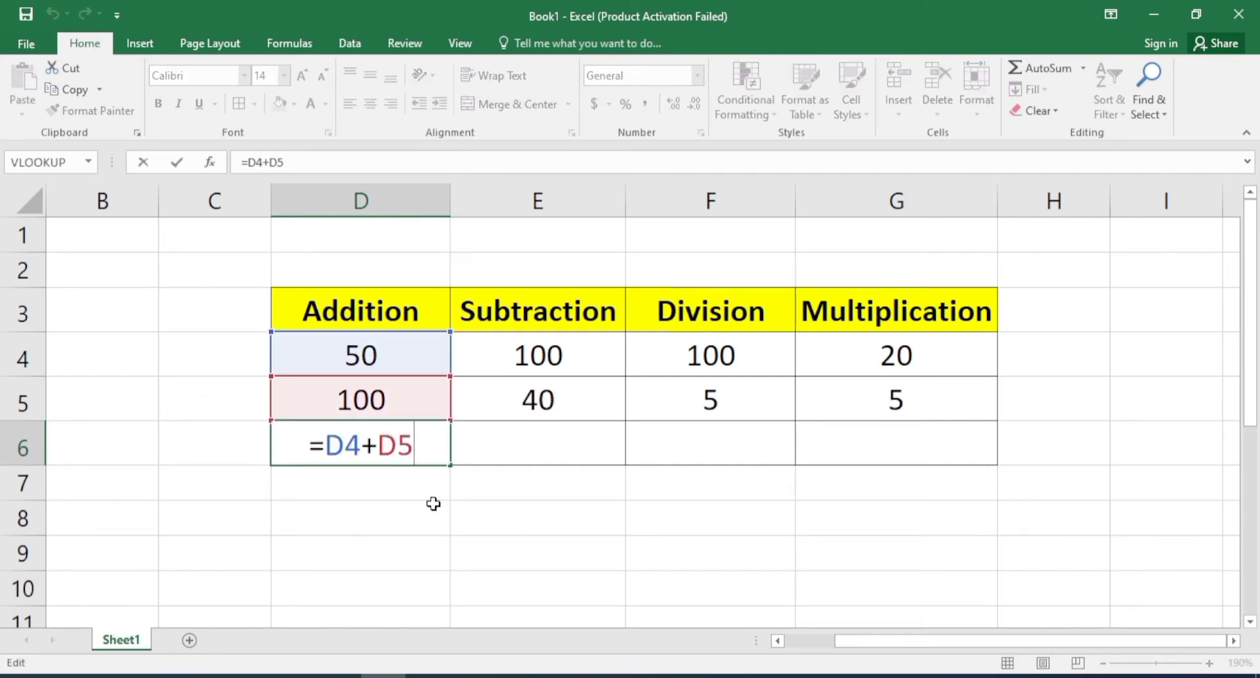
left_click(415, 484)
left_click(408, 447)
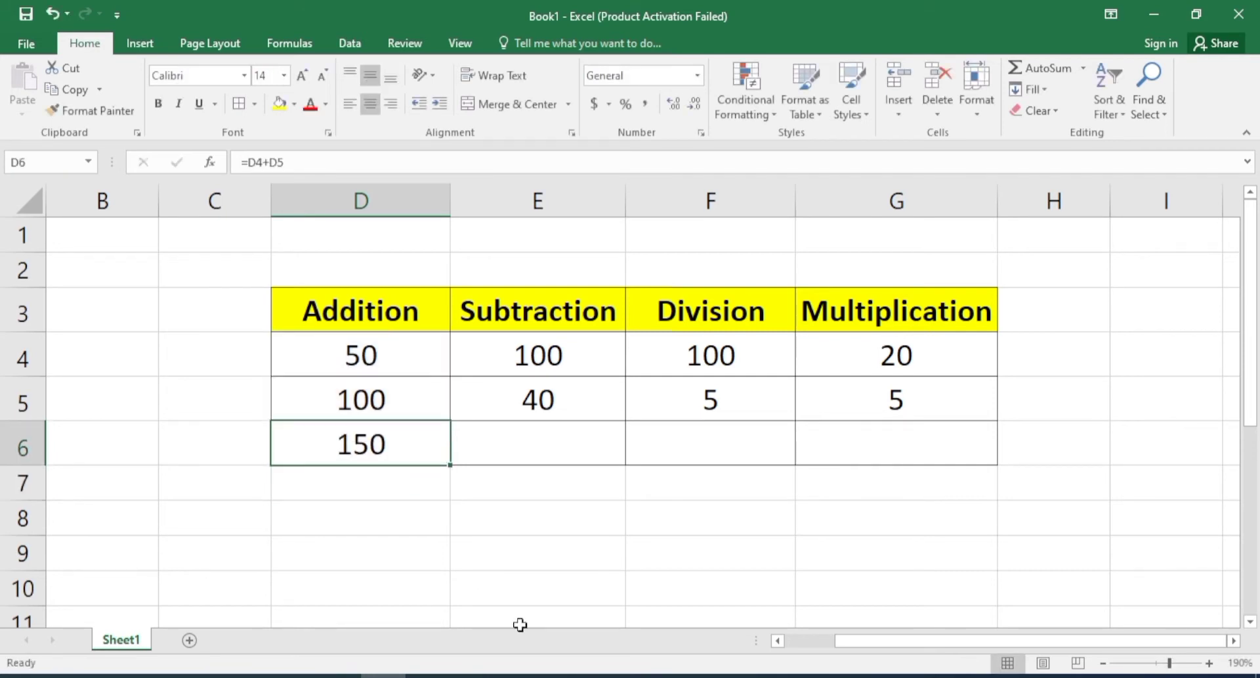
Clear the Addition result from cell D6
key("Delete")
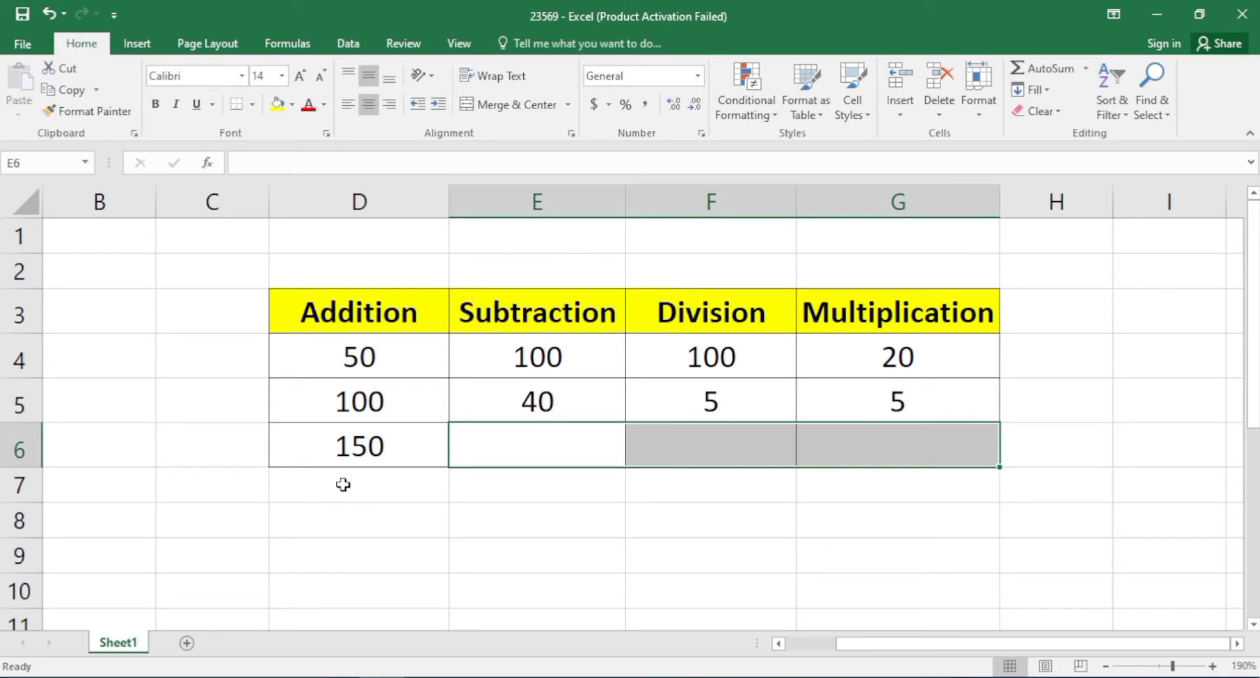
left_click(371, 448)
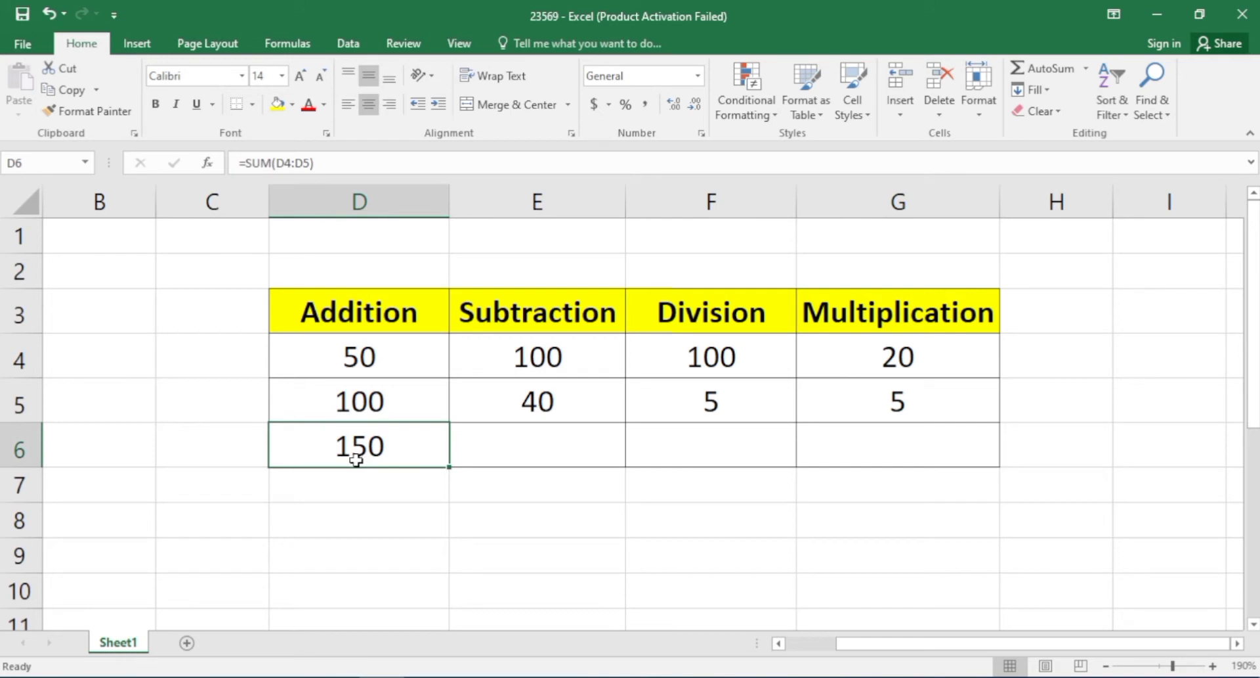
key("Delete")
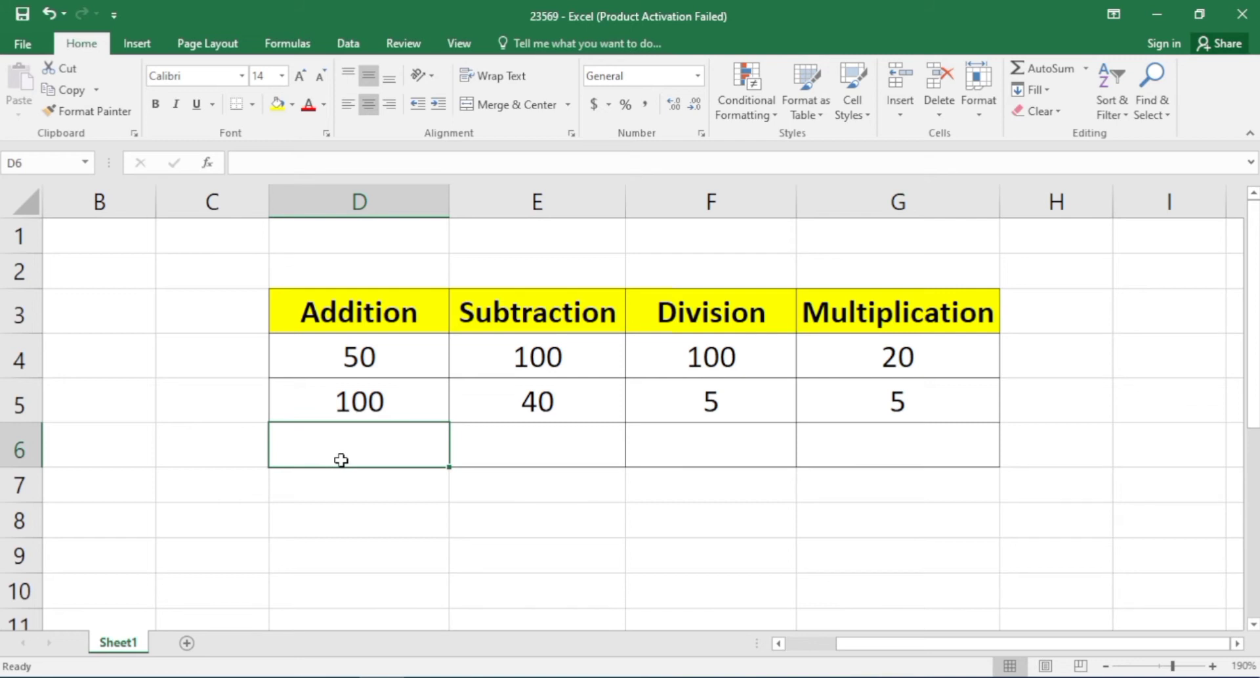
Enter the formula =SUM(D4:D5) in D6, extending the range from D4 through D5
double_click(340, 460)
type("=")
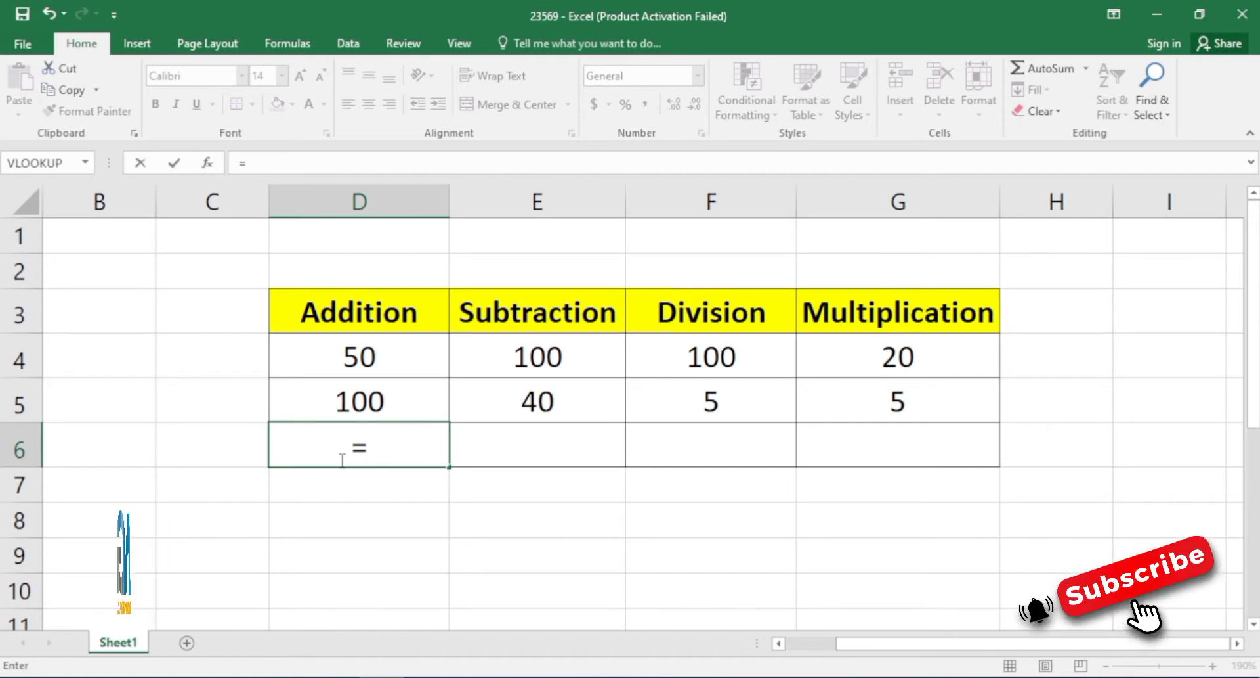
type("sum")
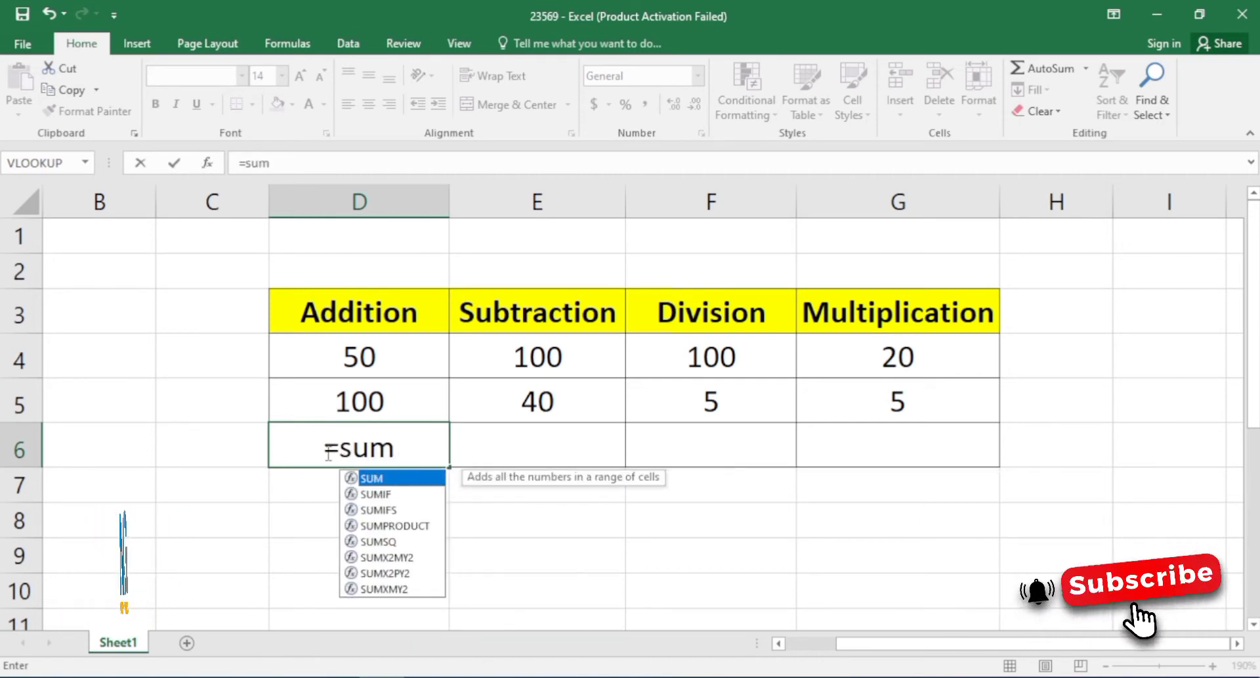
type("(")
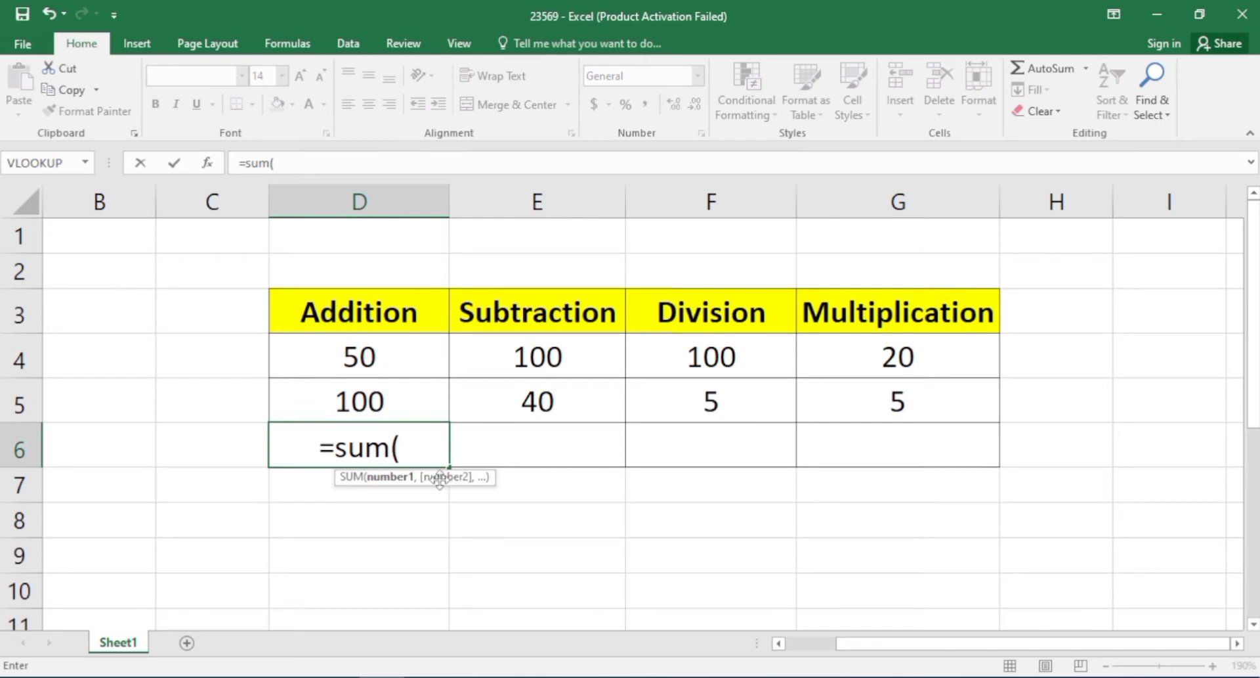
left_click(409, 357)
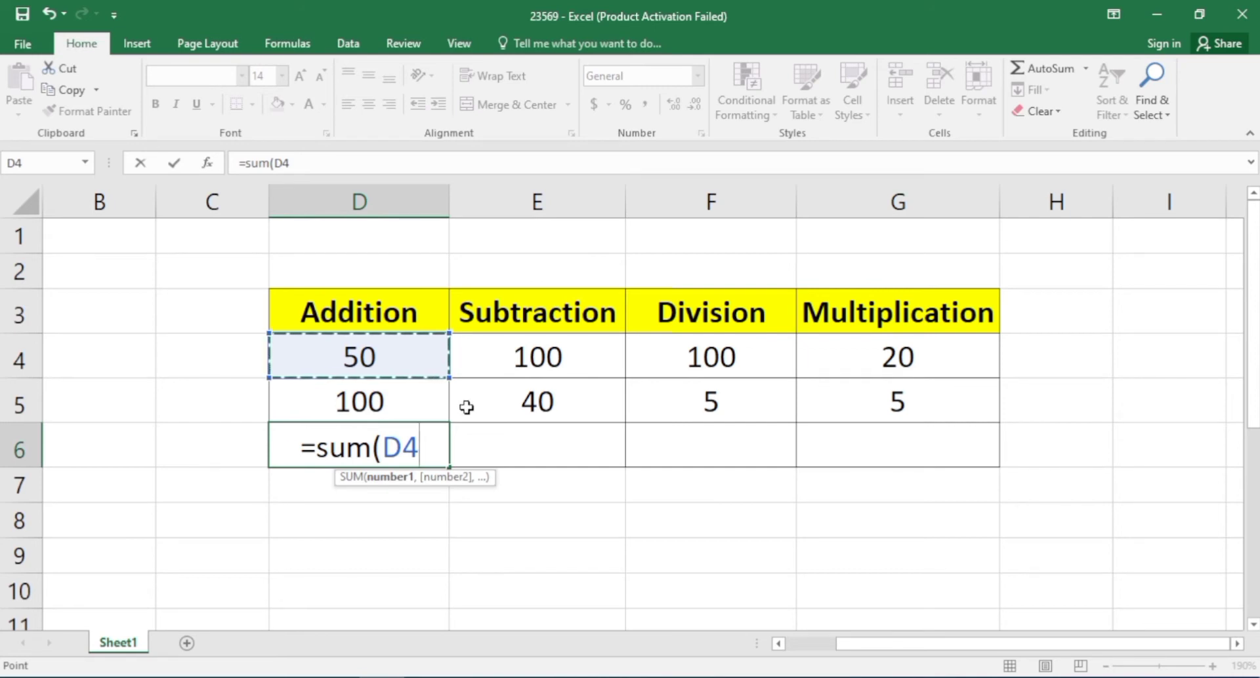
key("F8")
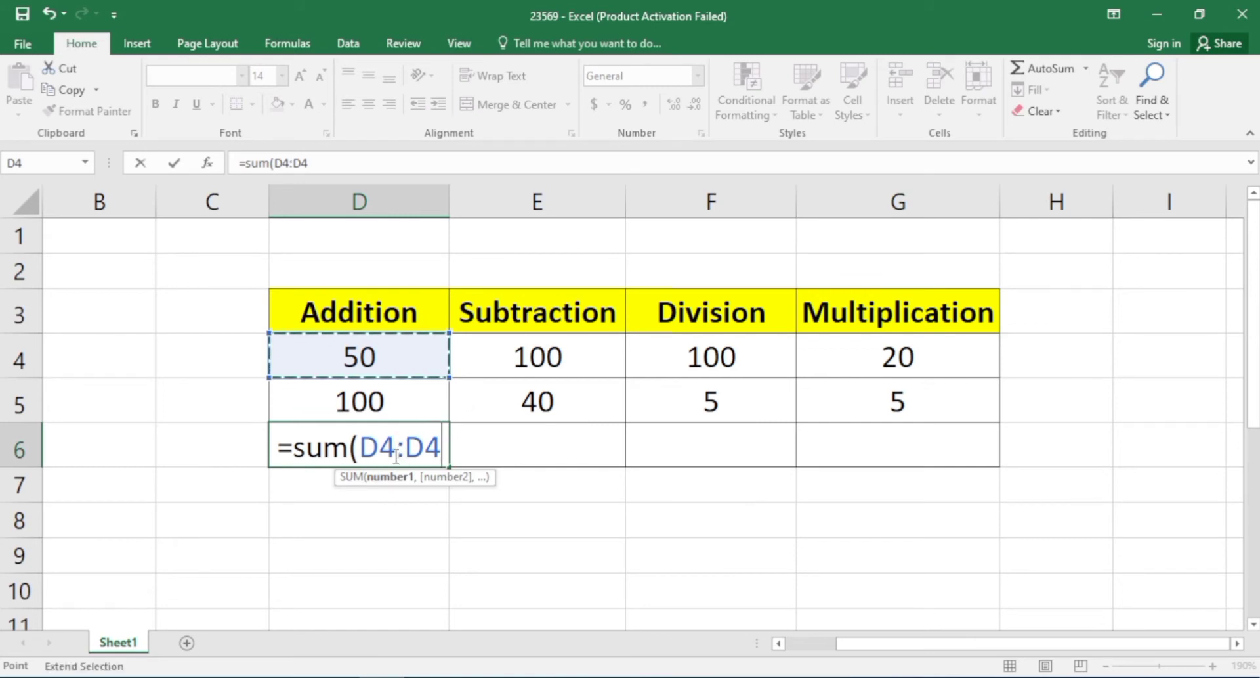
left_click(400, 408)
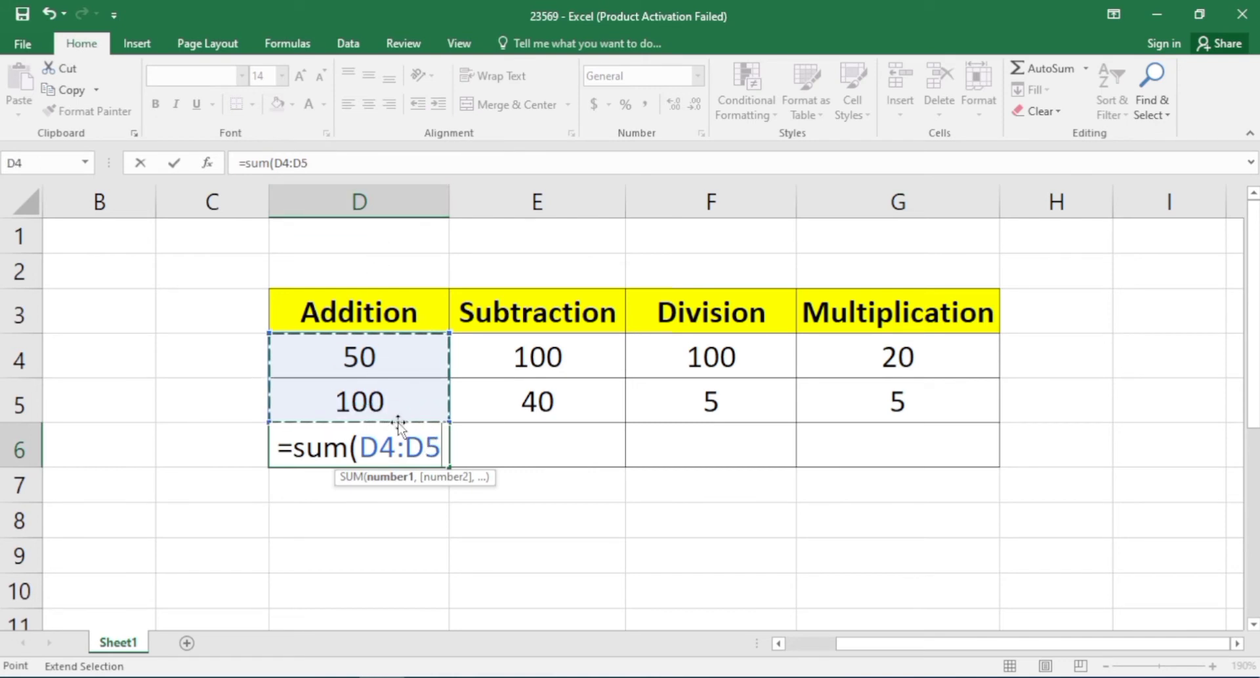
type(")")
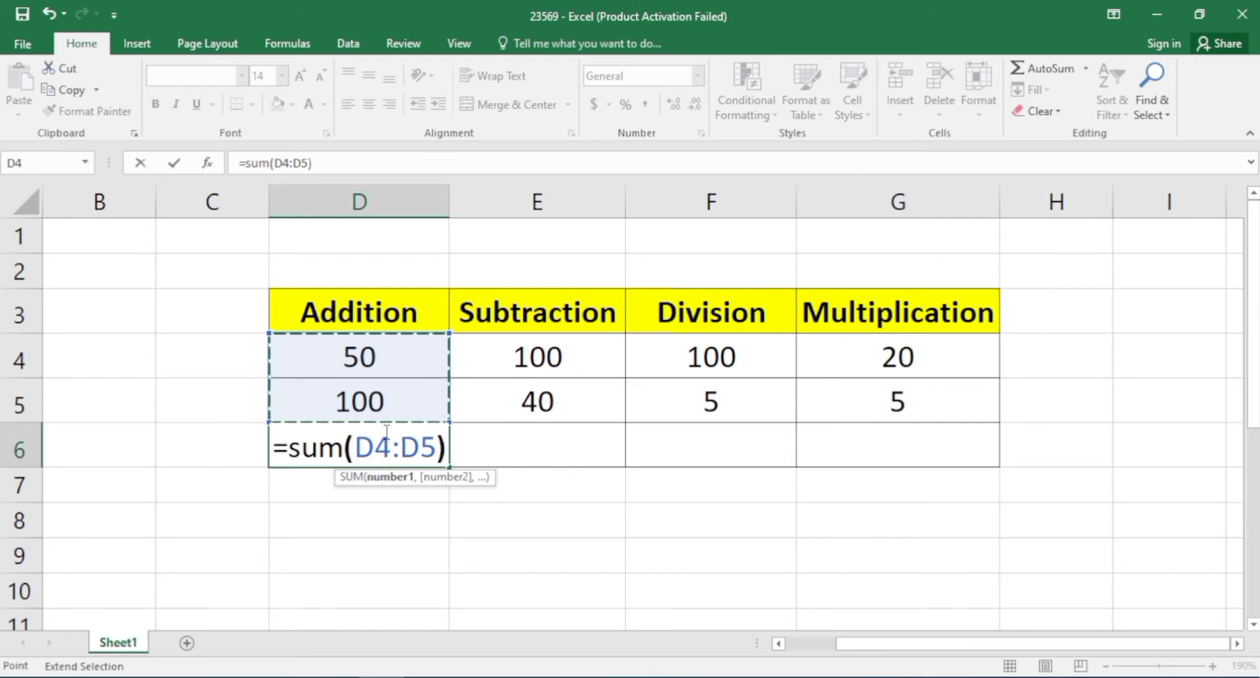
key("Return")
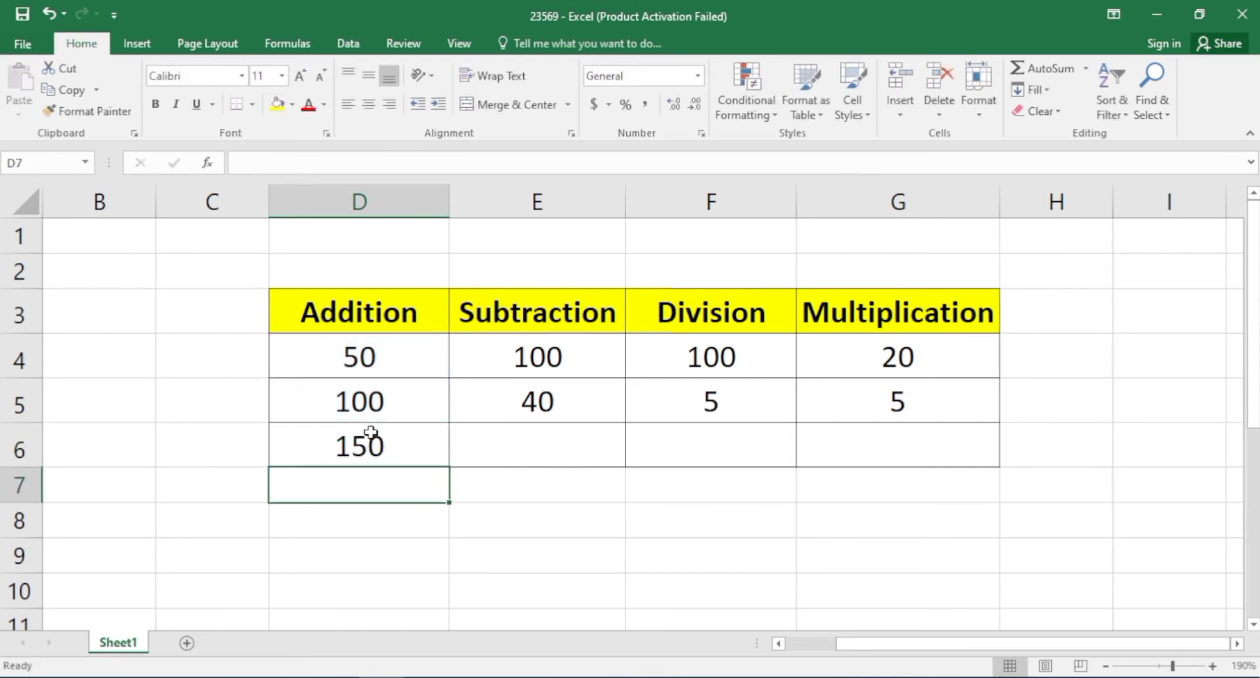
Inspect the SUM formula in D6 without changing it and clear the cell
left_click(418, 453)
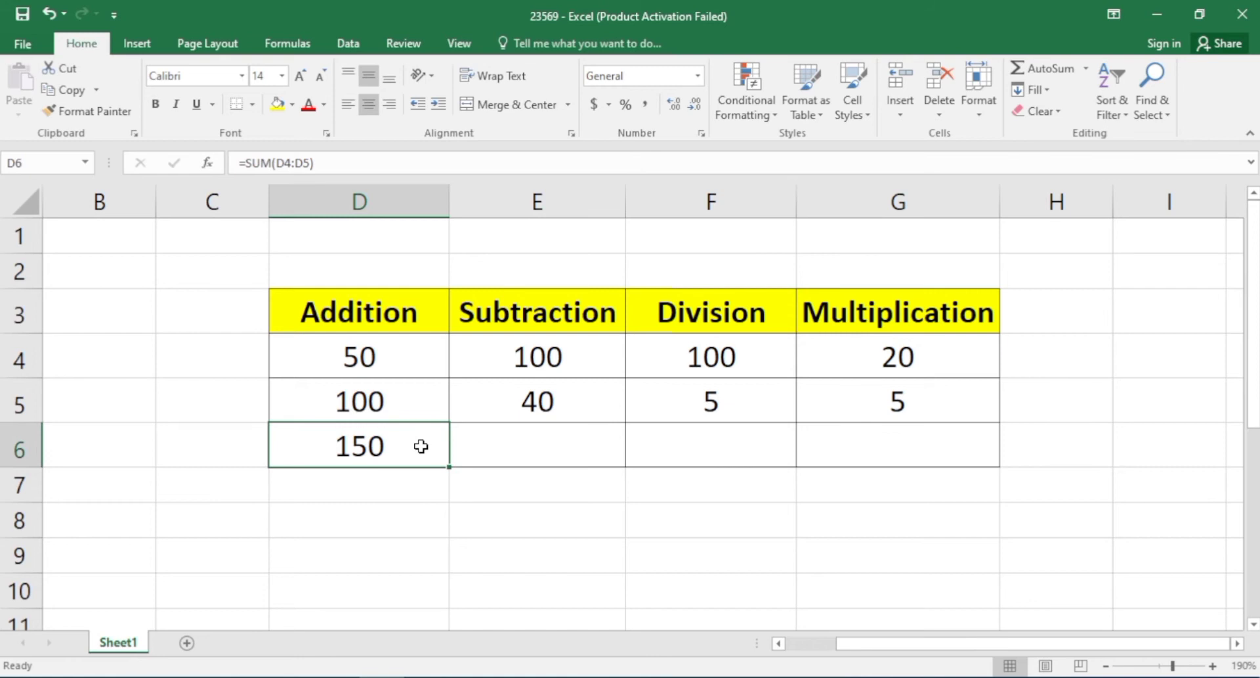
double_click(421, 446)
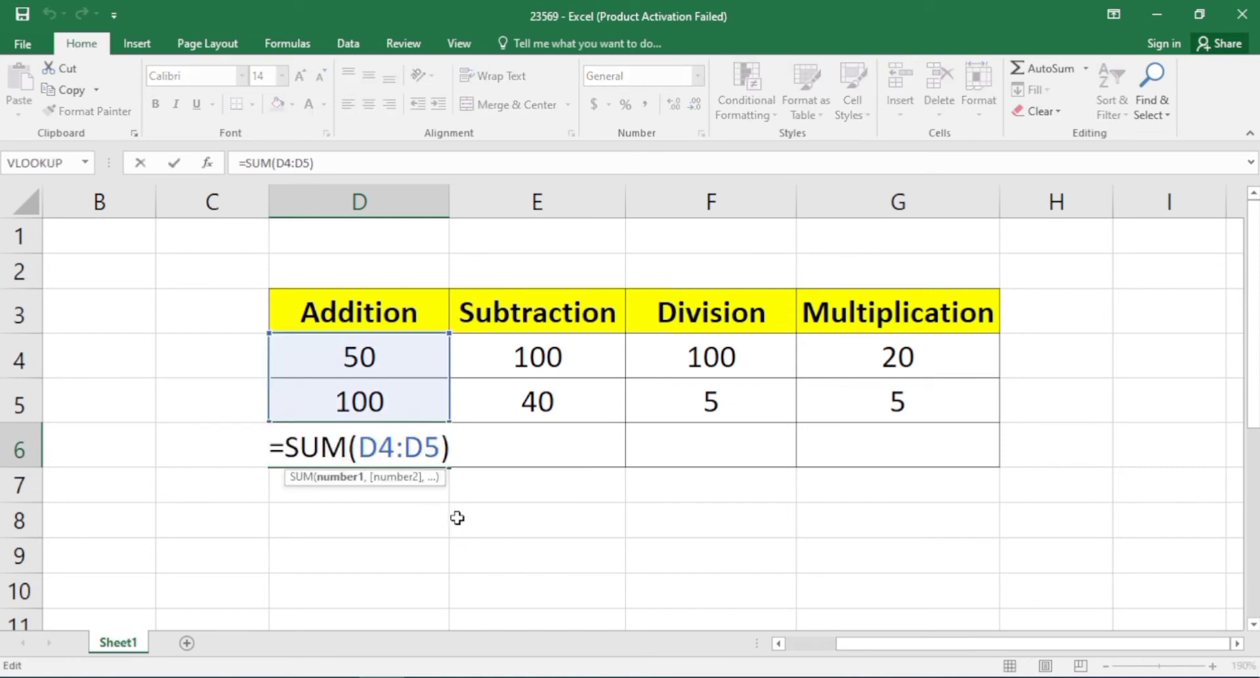
key("Escape")
key("Delete")
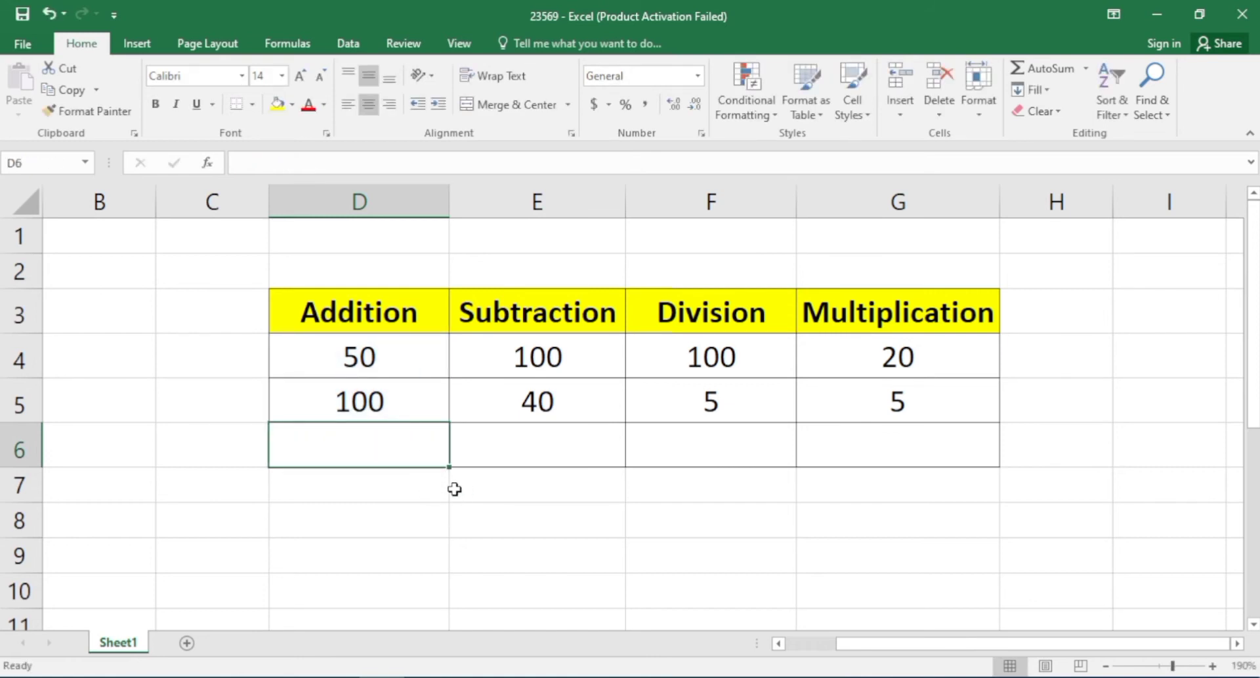
Enter a SUM formula in D6 over D4:D5, using extend-selection mode to take in the range from D4 through D5
type("=")
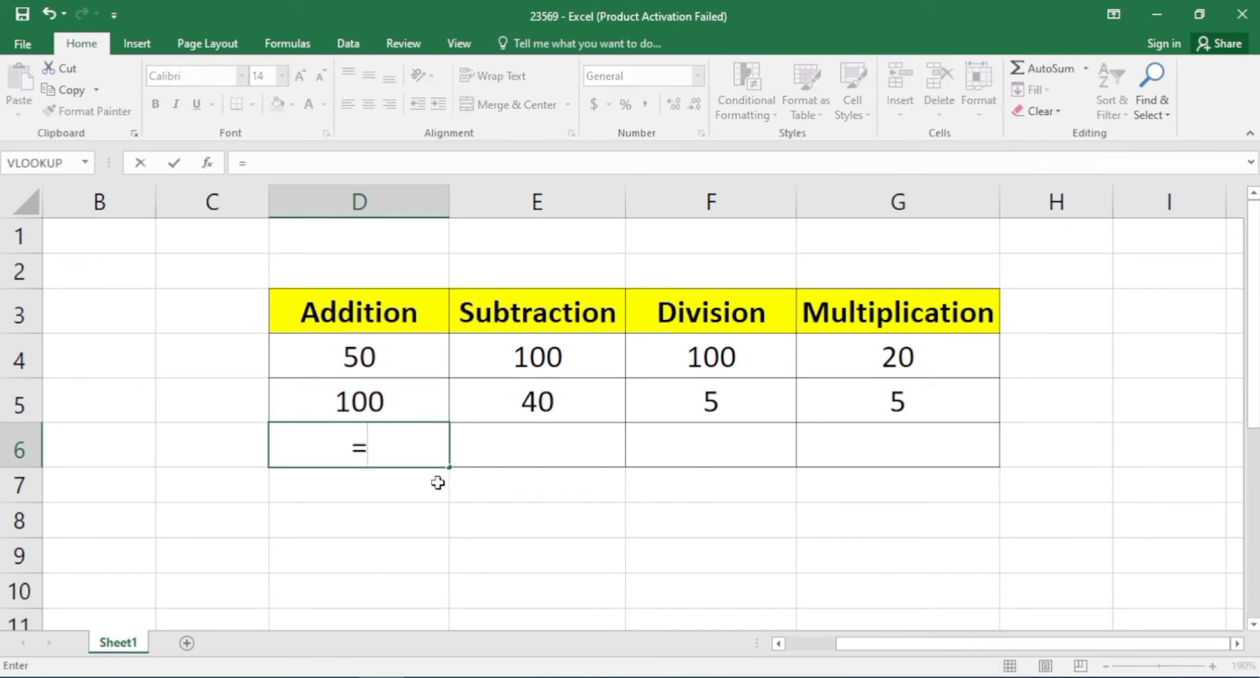
type("SUM")
double_click(429, 480)
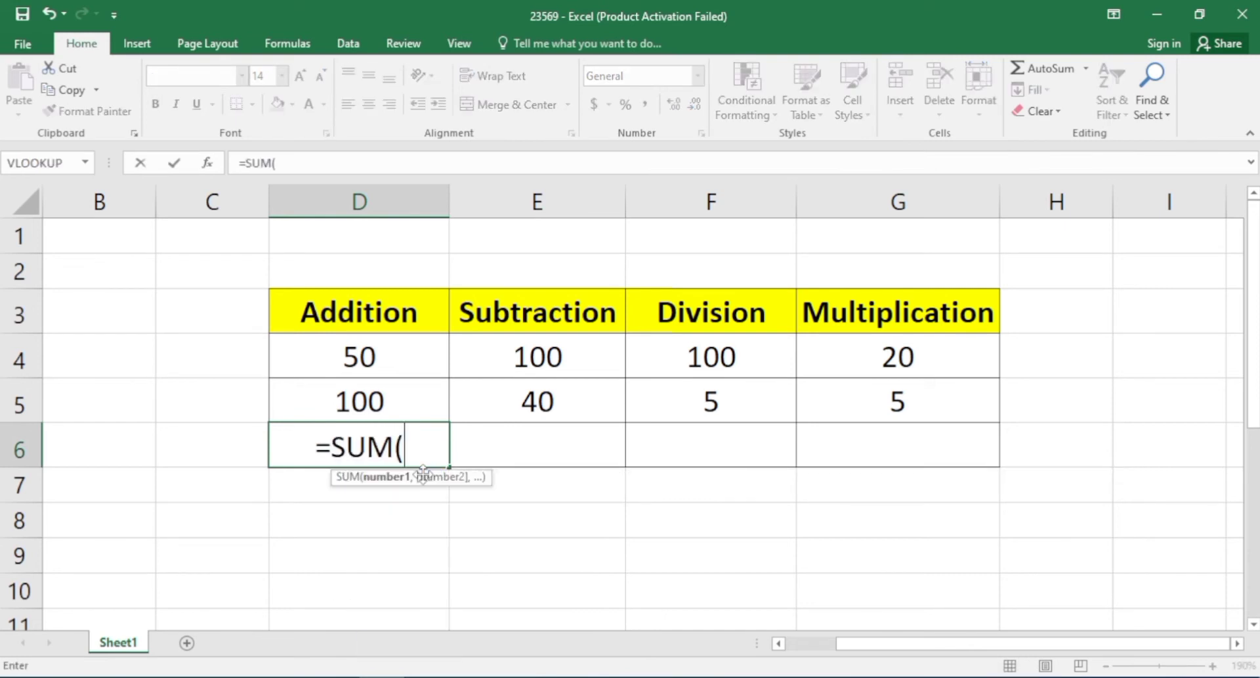
left_click(381, 357)
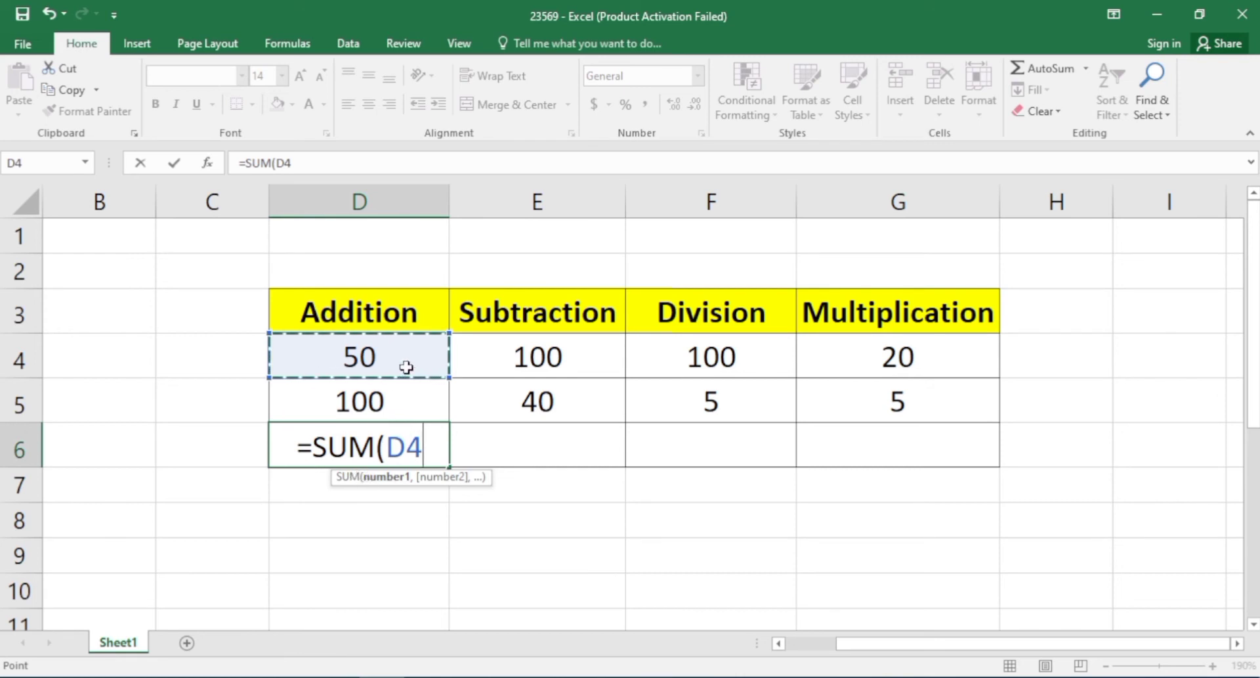
key("F8")
left_click(405, 408)
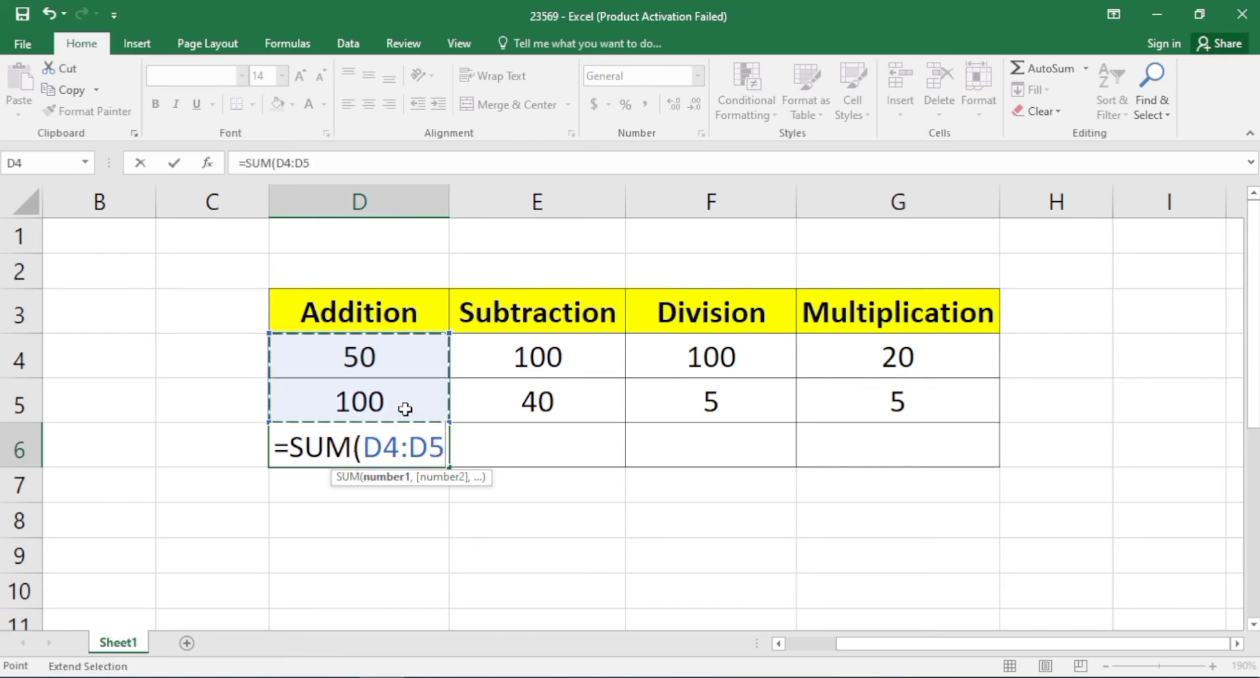
type(")")
key("Return")
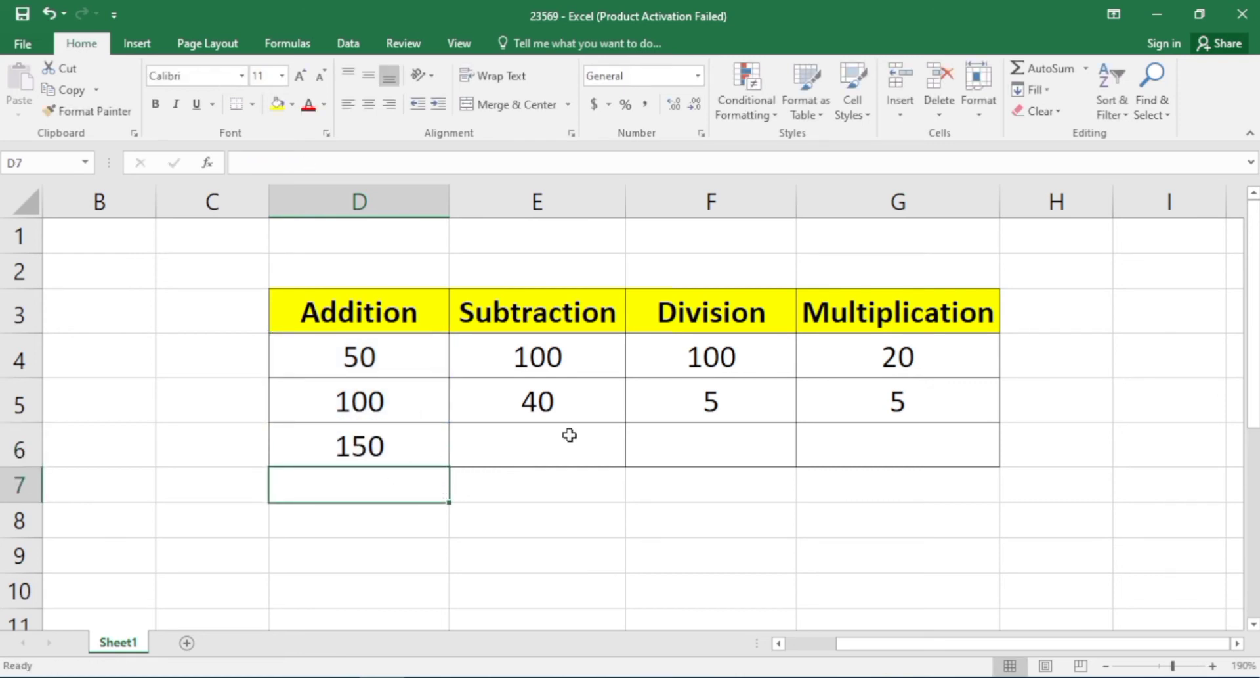
Clear the SUM formula from cell D6
left_click(419, 453)
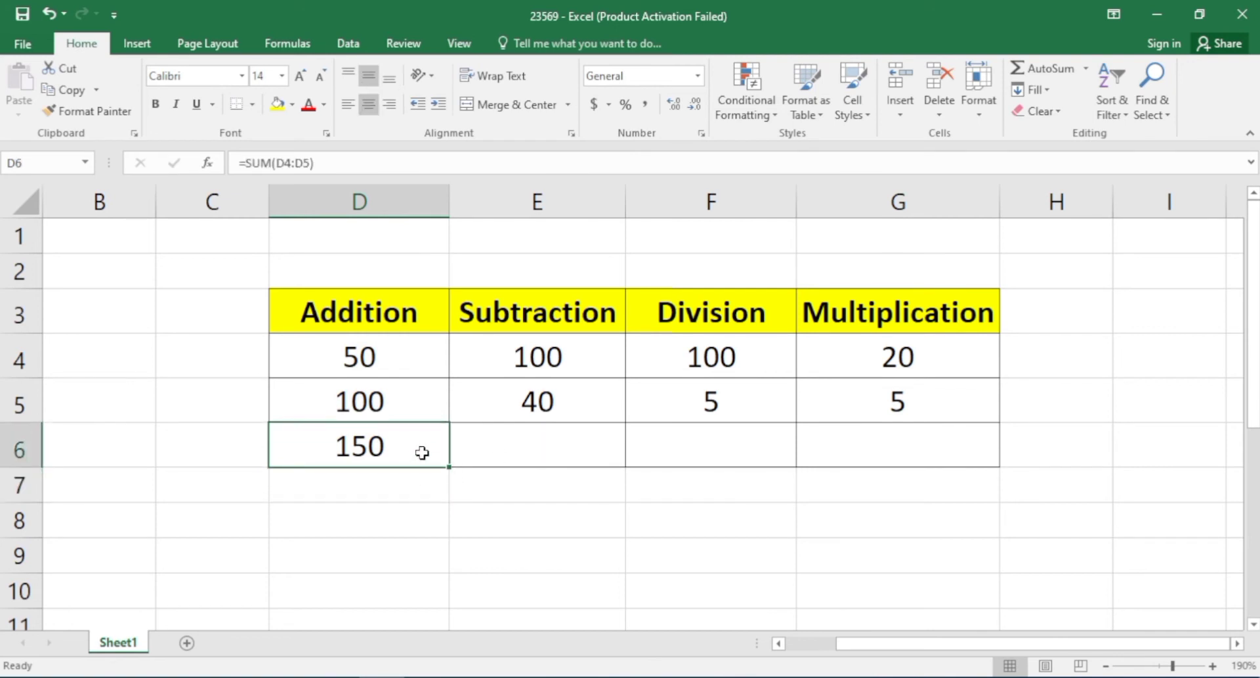
key("Delete")
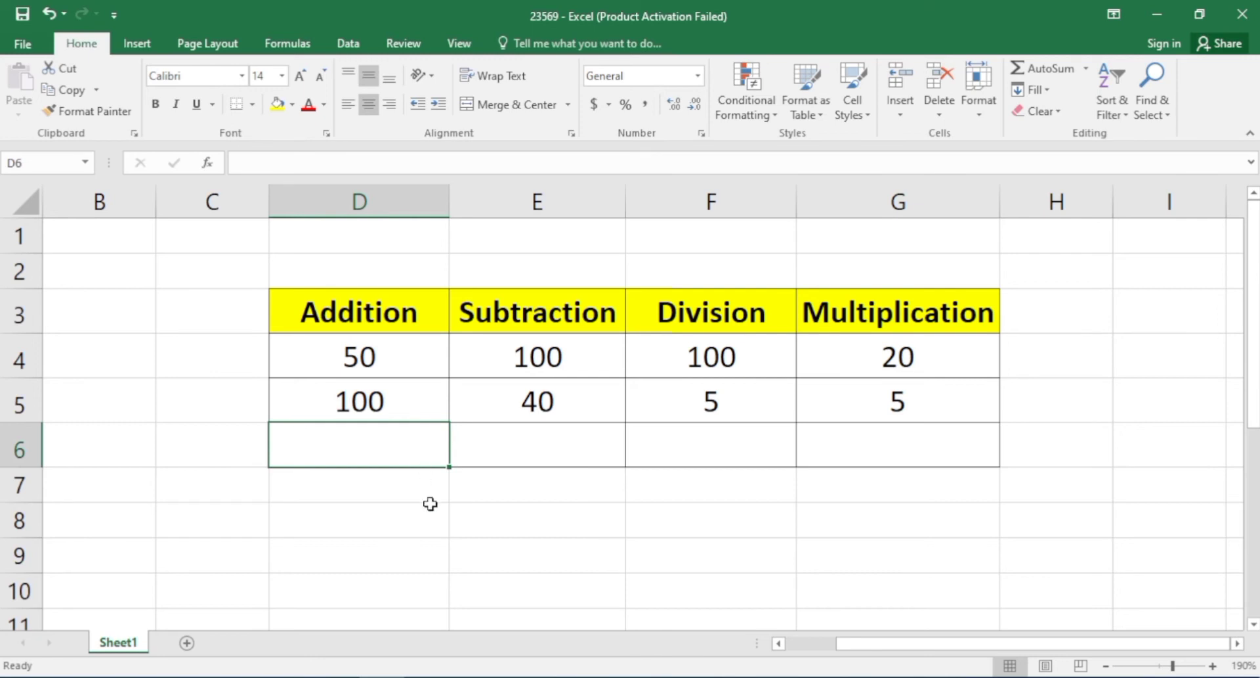
left_click(431, 506)
Use AutoSum in D6 to total the Addition values with the formula =SUM(D4:D5)
left_click(414, 455)
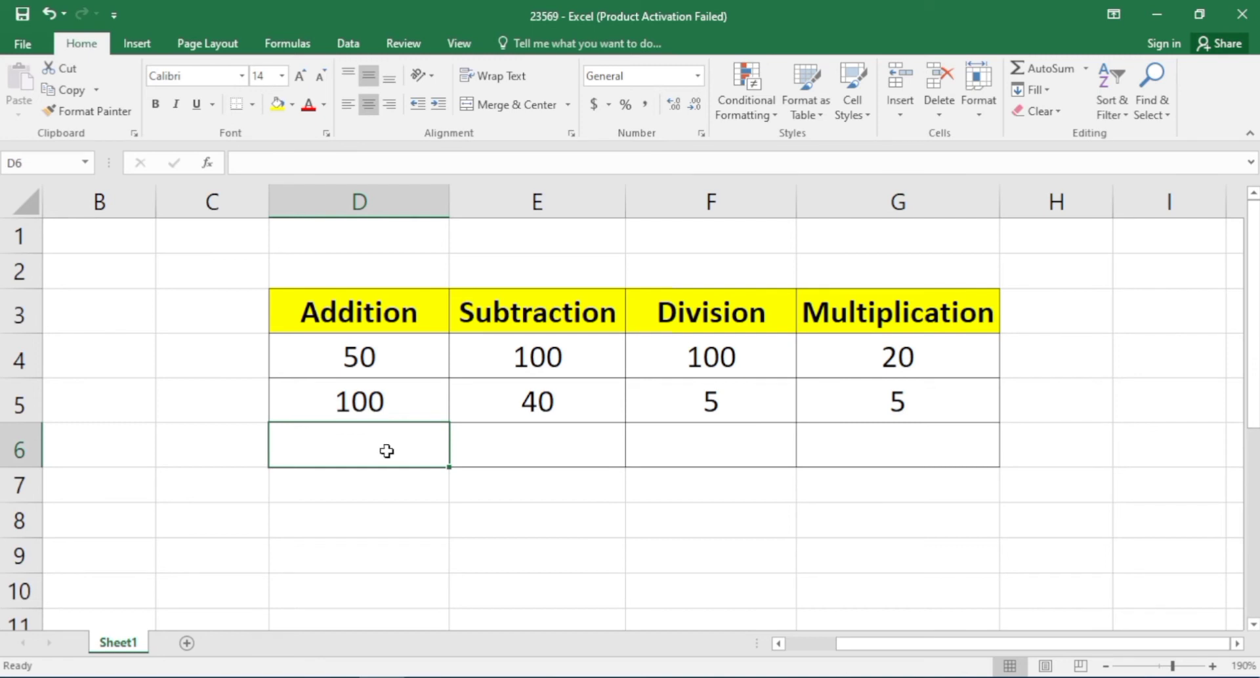
left_click(1051, 68)
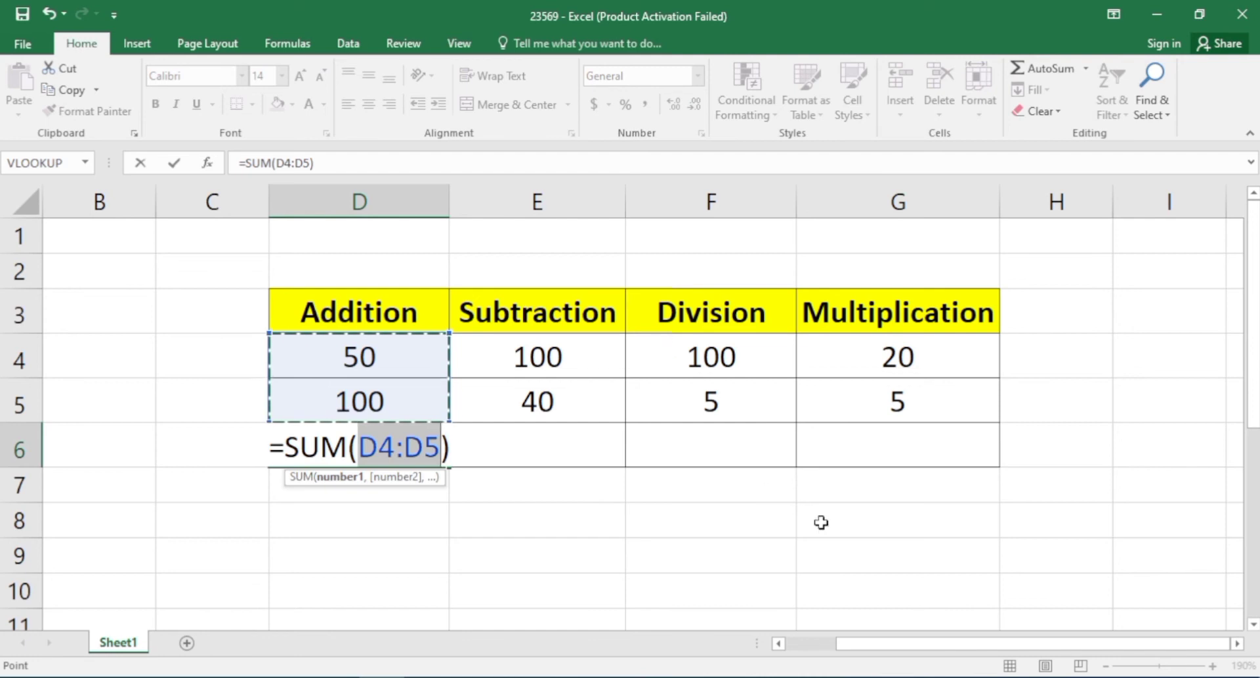
key("Return")
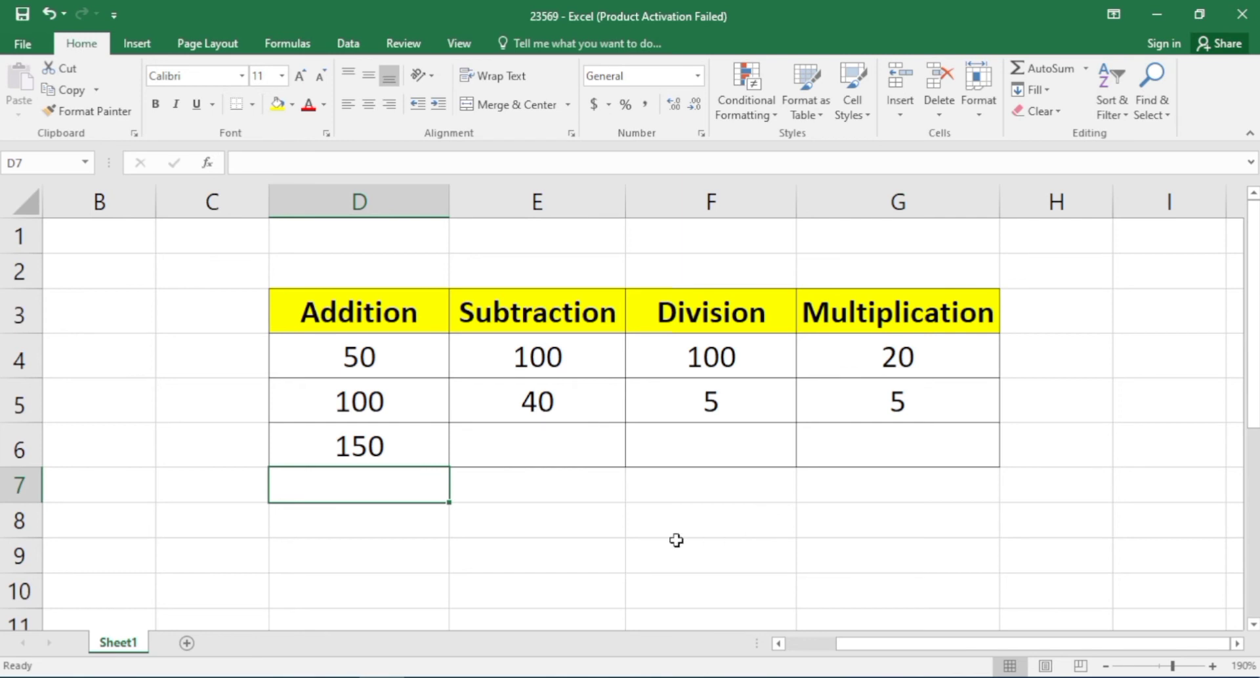
Enter the formula =E4-E5 in E6 under Subtraction and check it in the cell
left_click(544, 459)
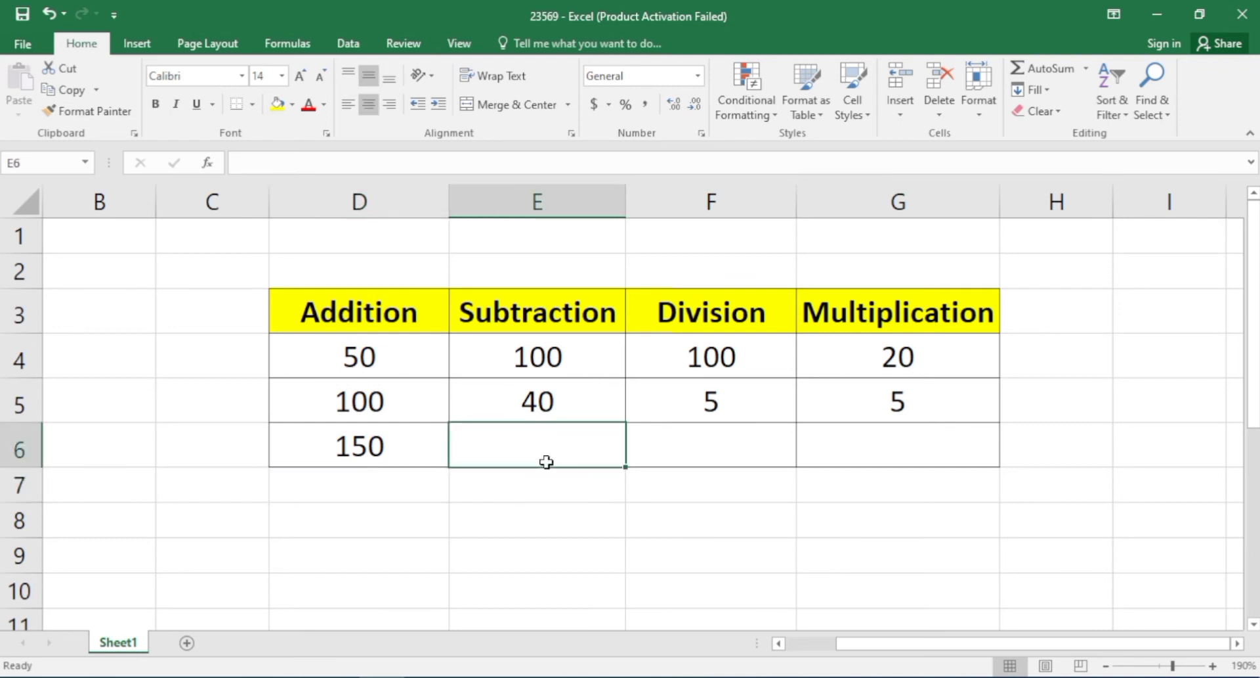
left_click(541, 329)
left_click(601, 453)
left_click(875, 439)
left_click(586, 451)
type("=")
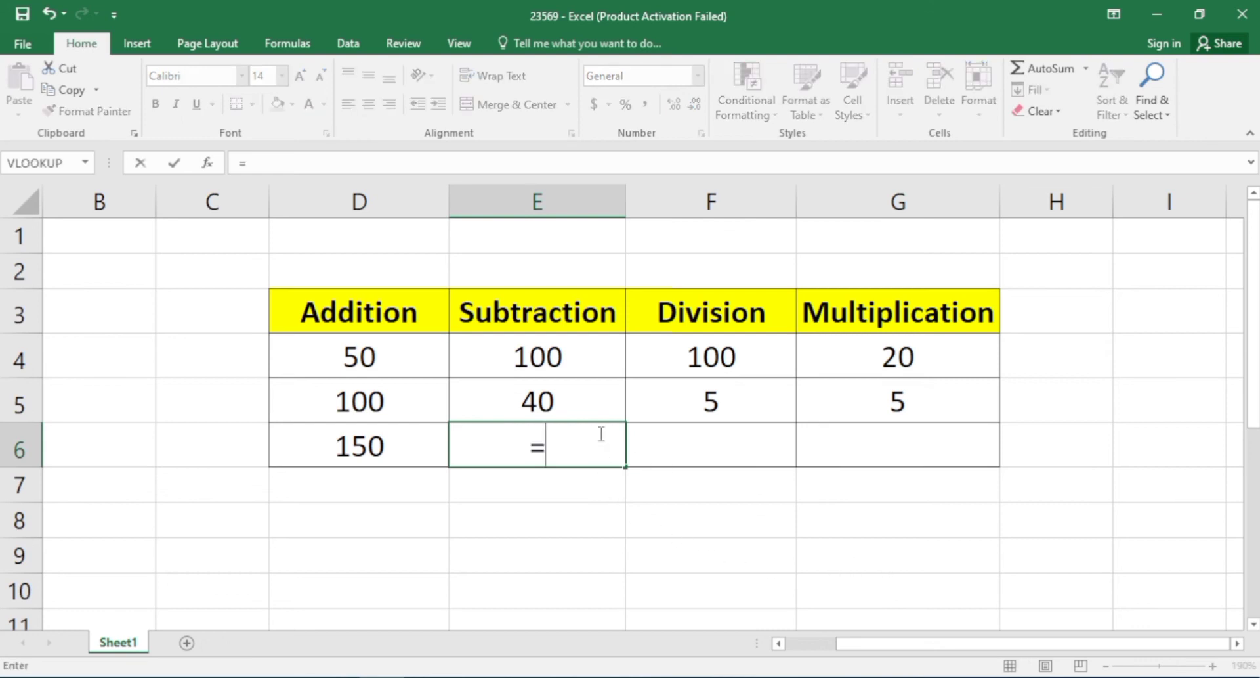
left_click(584, 367)
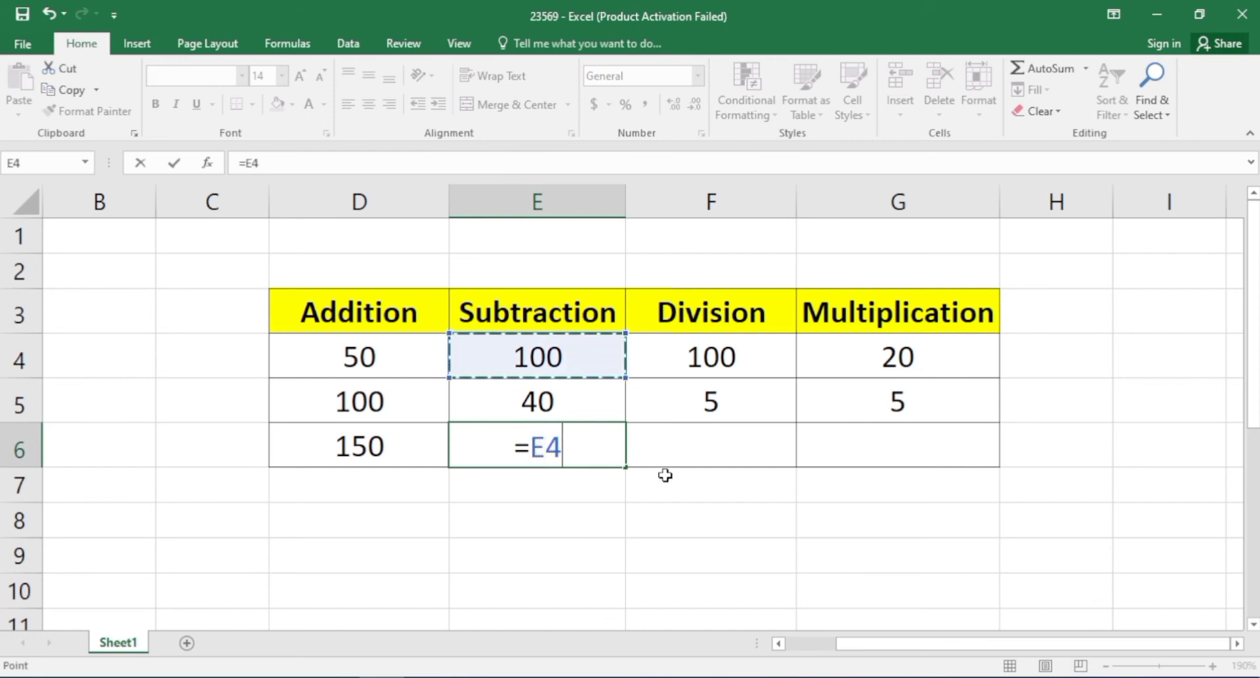
type("-")
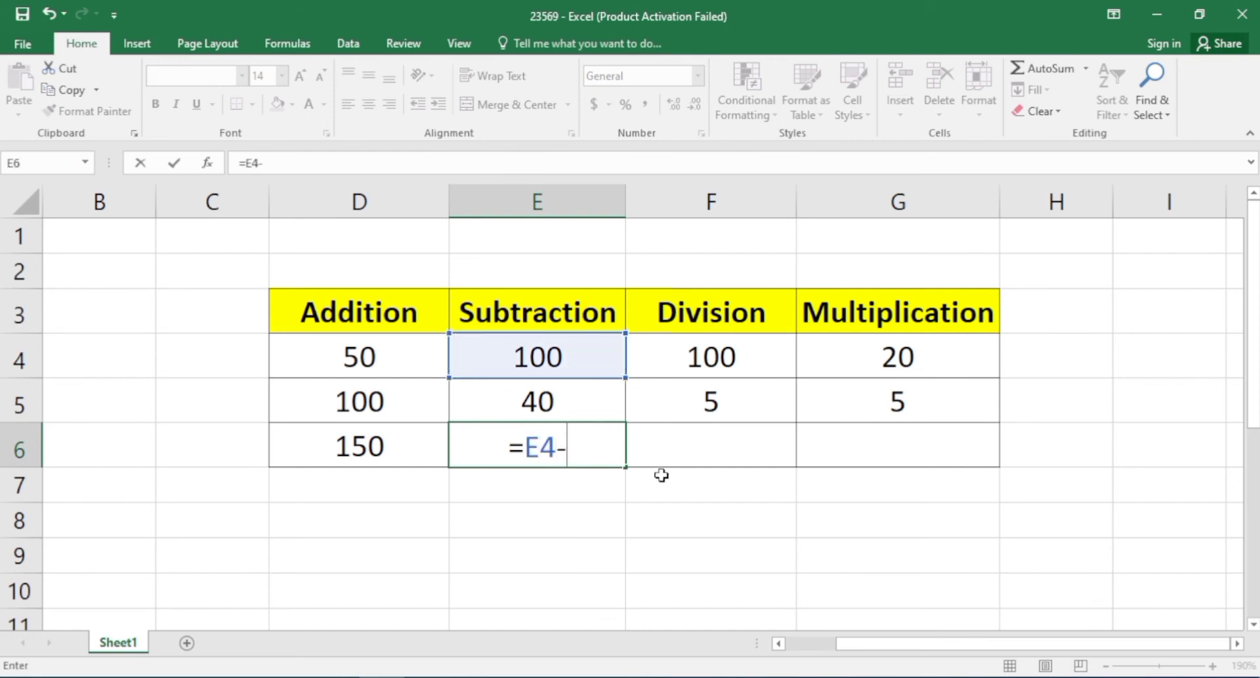
left_click(577, 405)
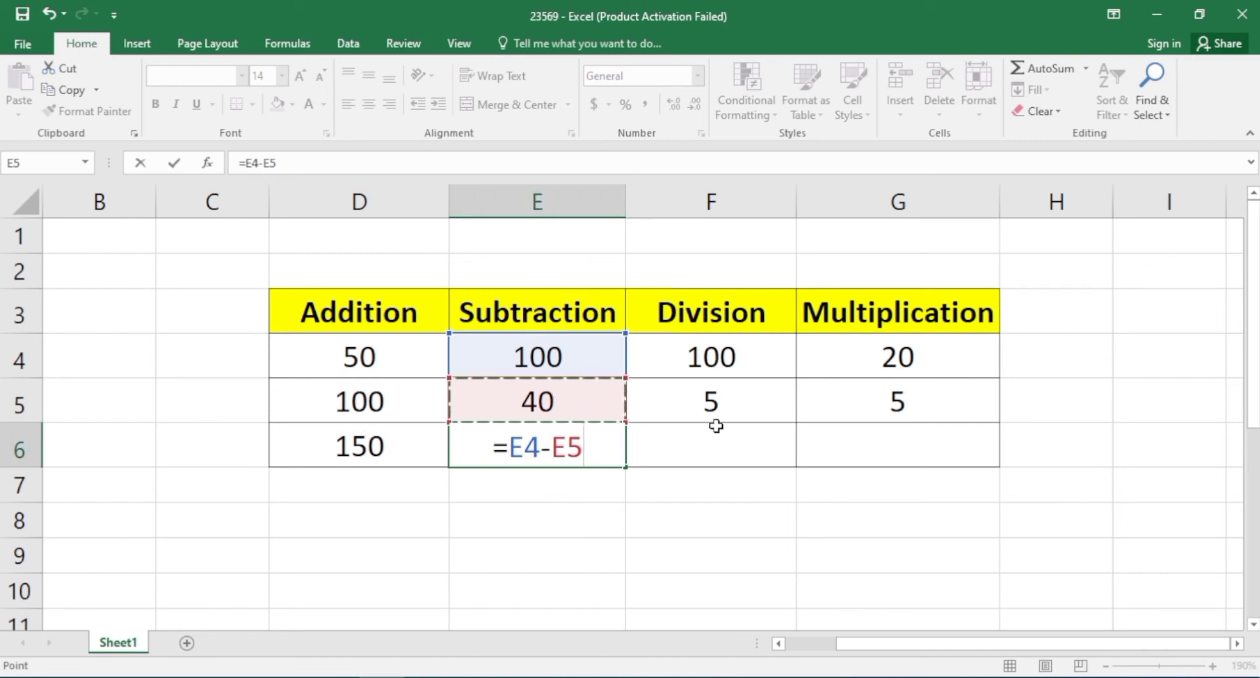
key("Return")
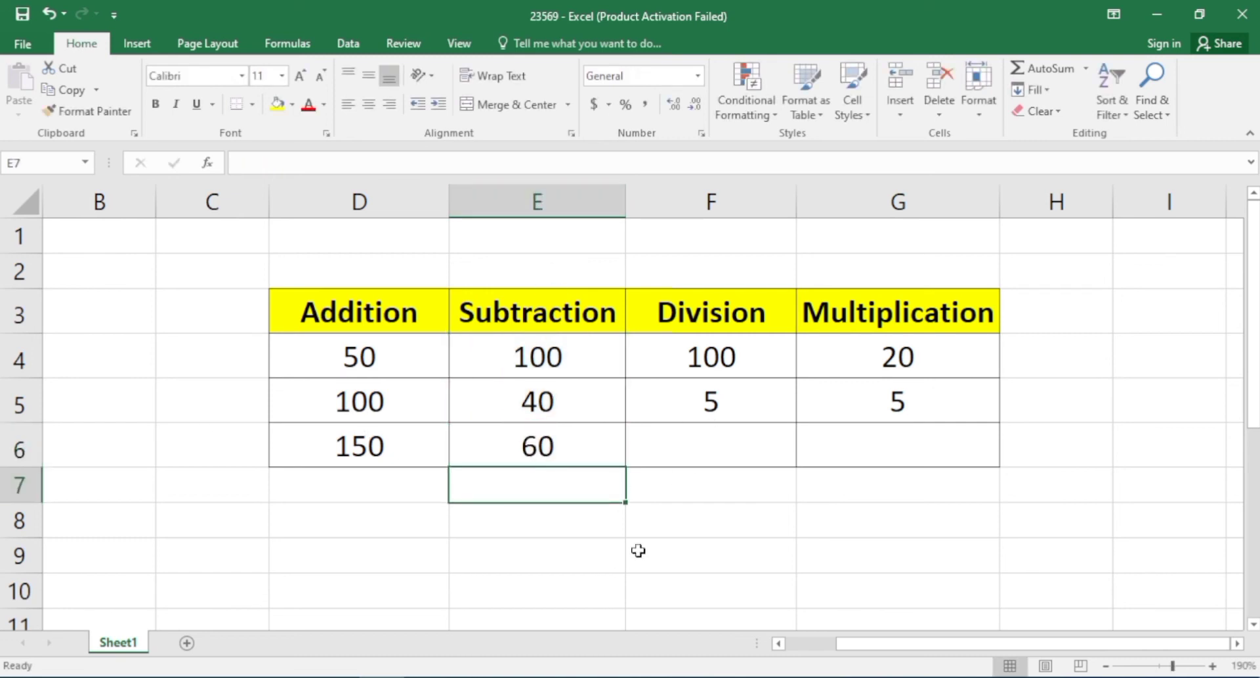
left_click(593, 451)
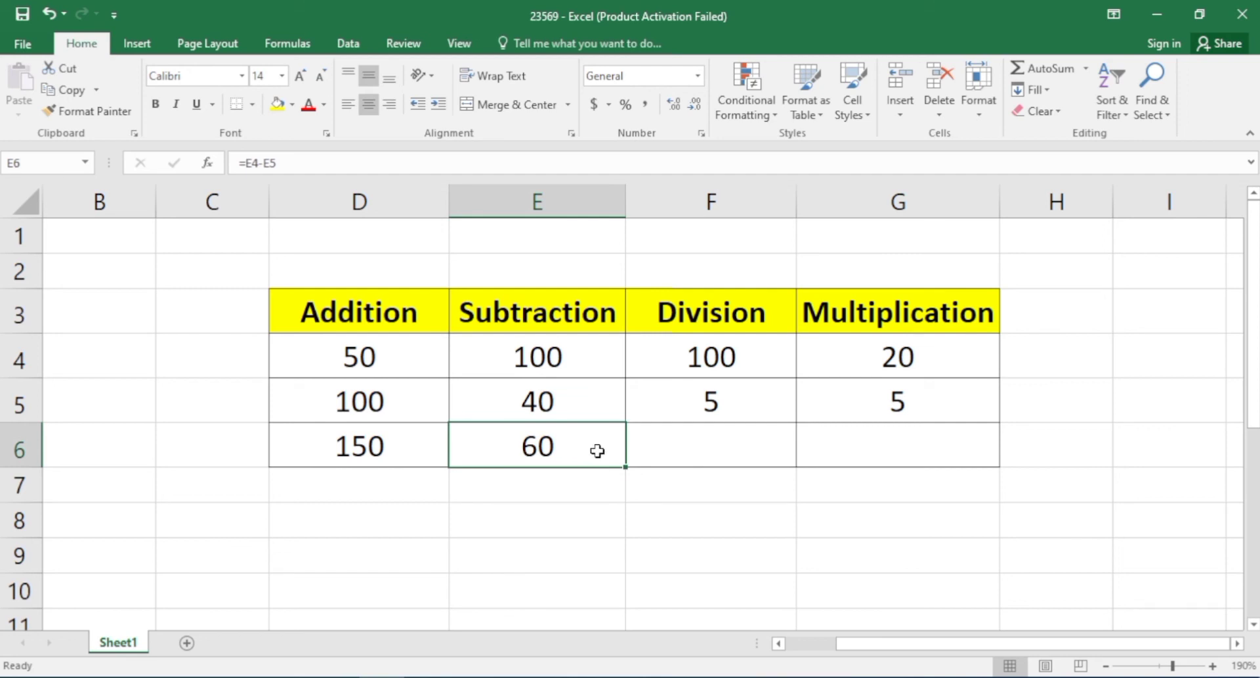
Enter the formula =F4/F5 in F6 to divide the two values of the Division column
left_click(715, 451)
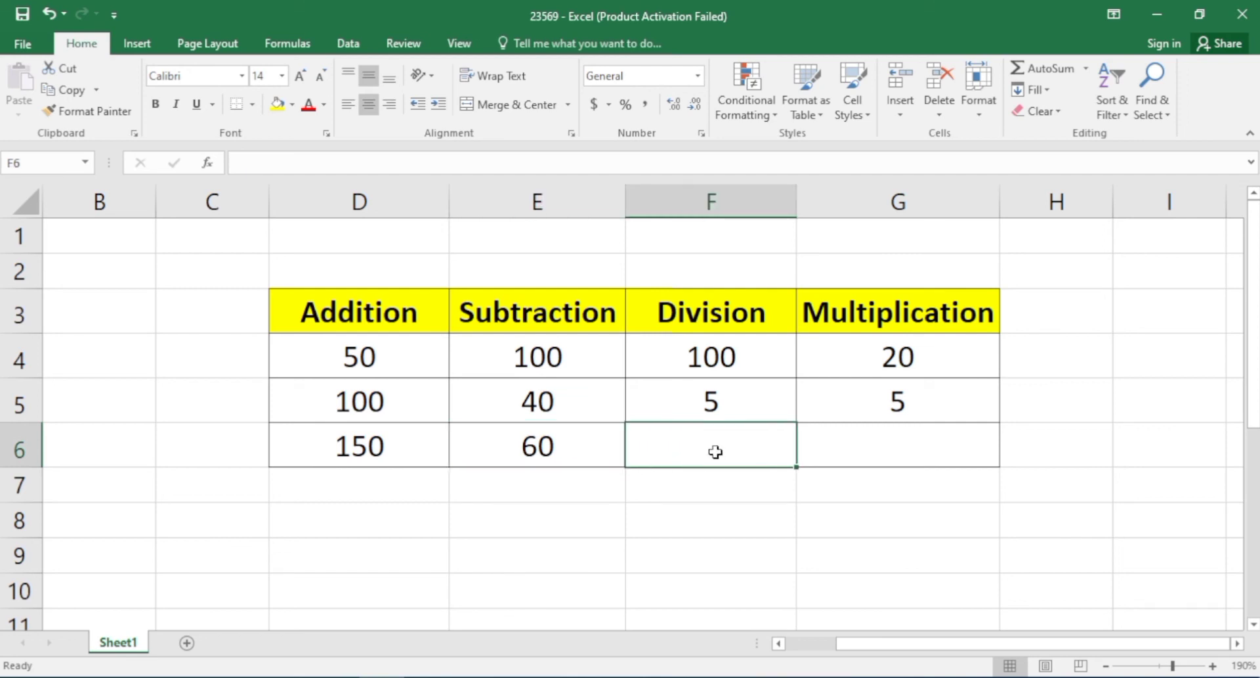
type("=")
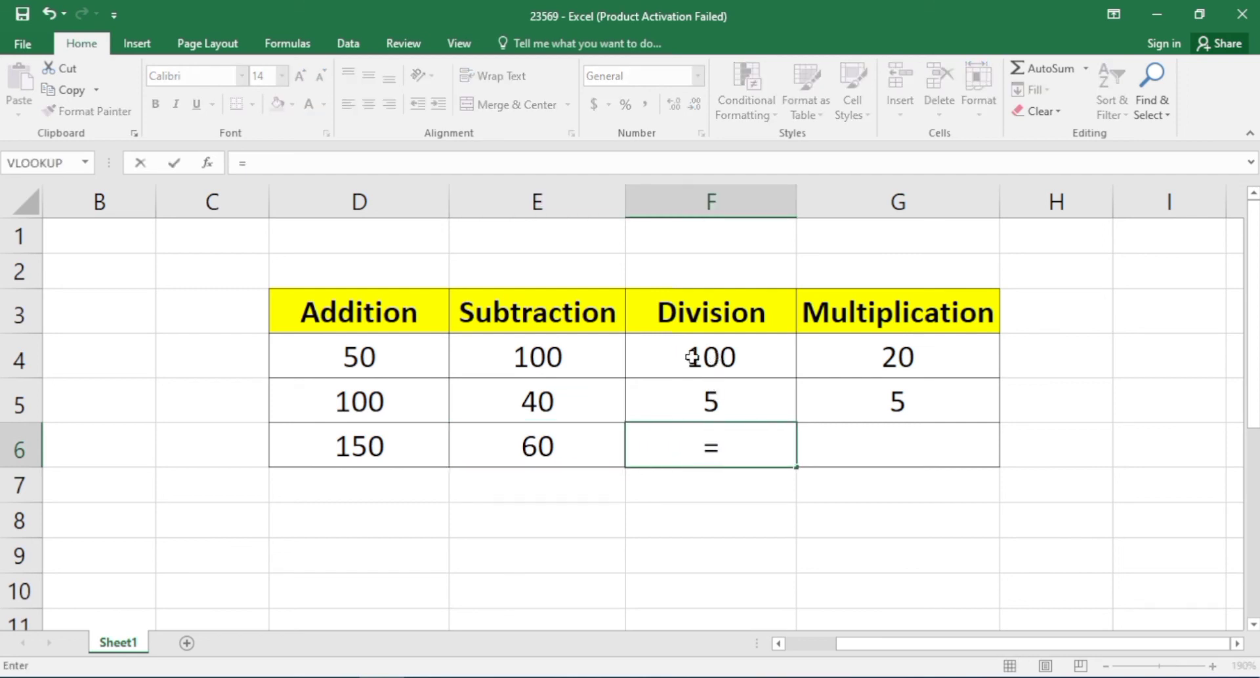
left_click(726, 341)
type("/")
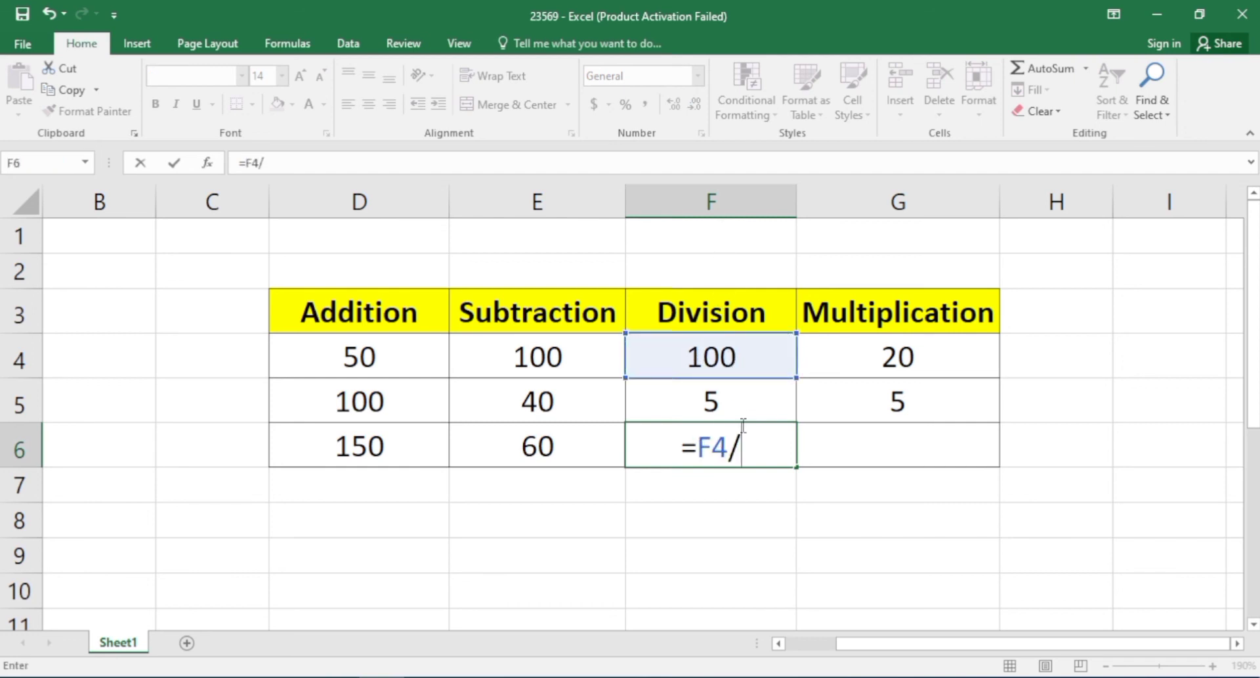
left_click(741, 405)
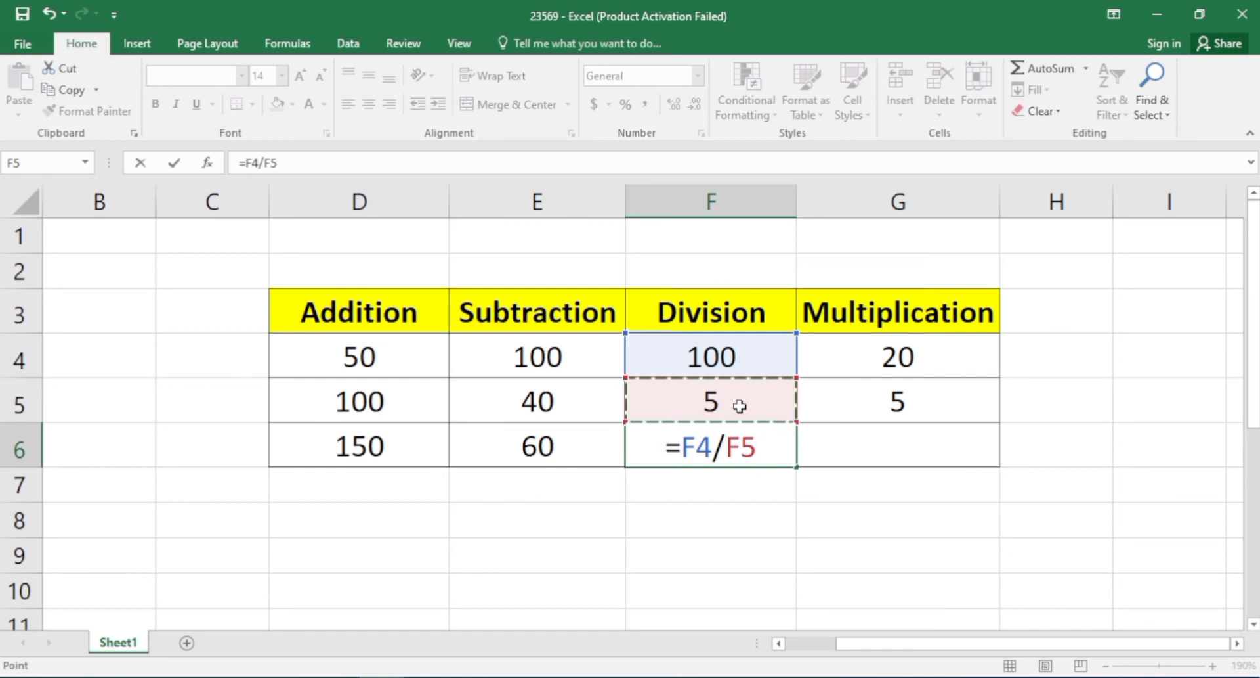
key("Return")
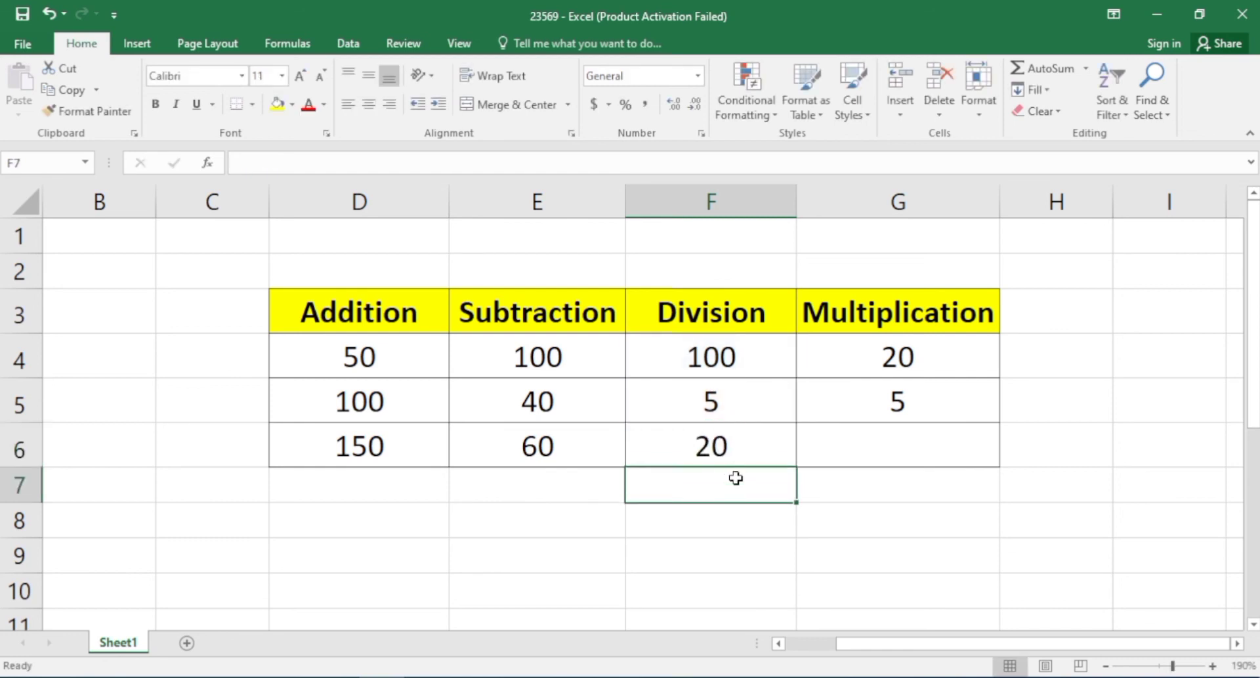
Enter the formula =G4*G5 in G6 to multiply the two values of the Multiplication column
left_click(908, 443)
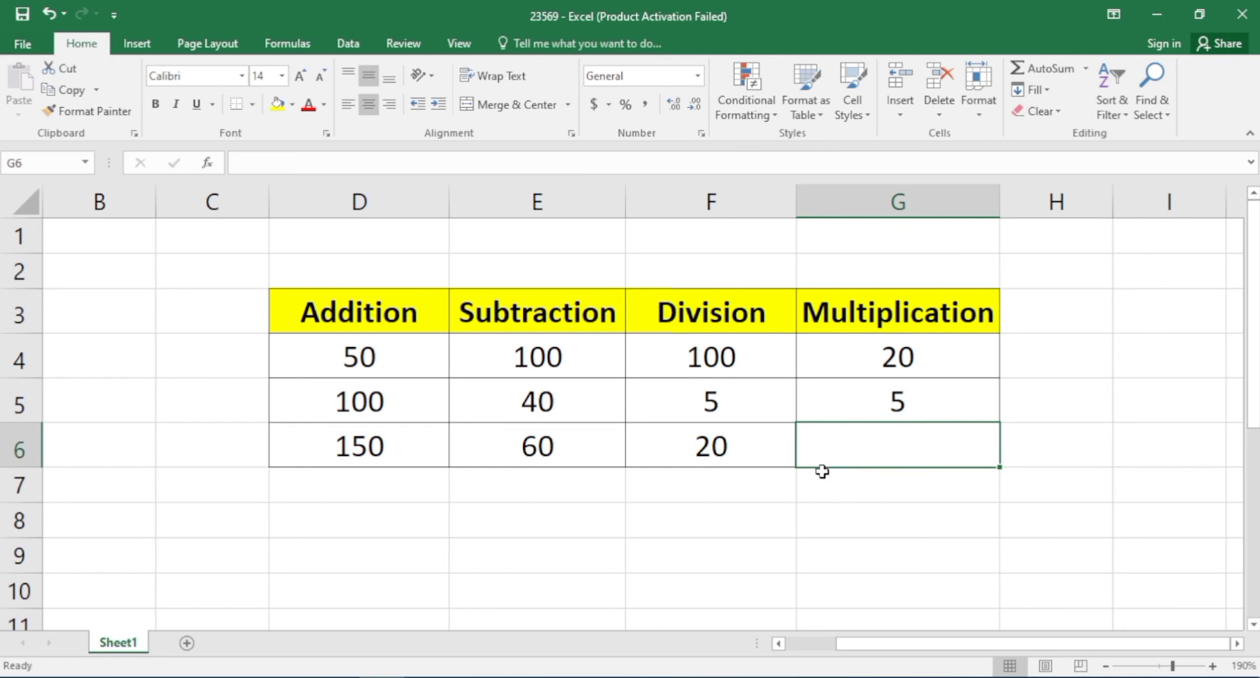
type("=")
left_click(915, 357)
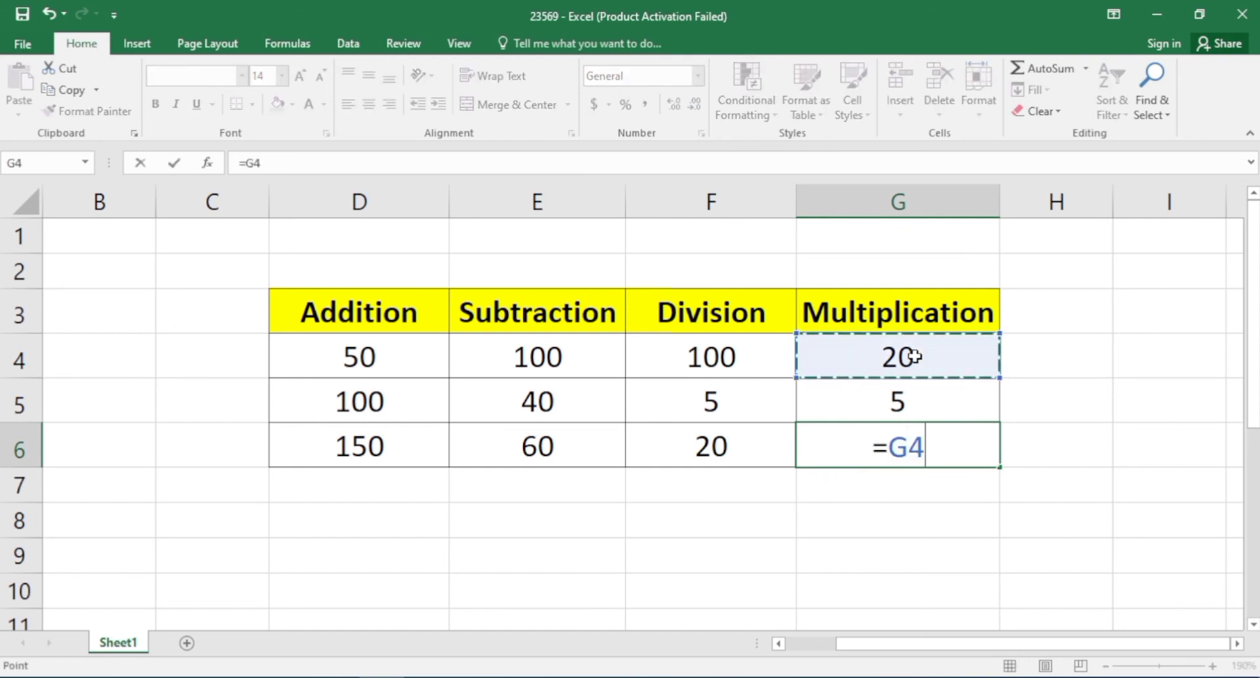
type("*")
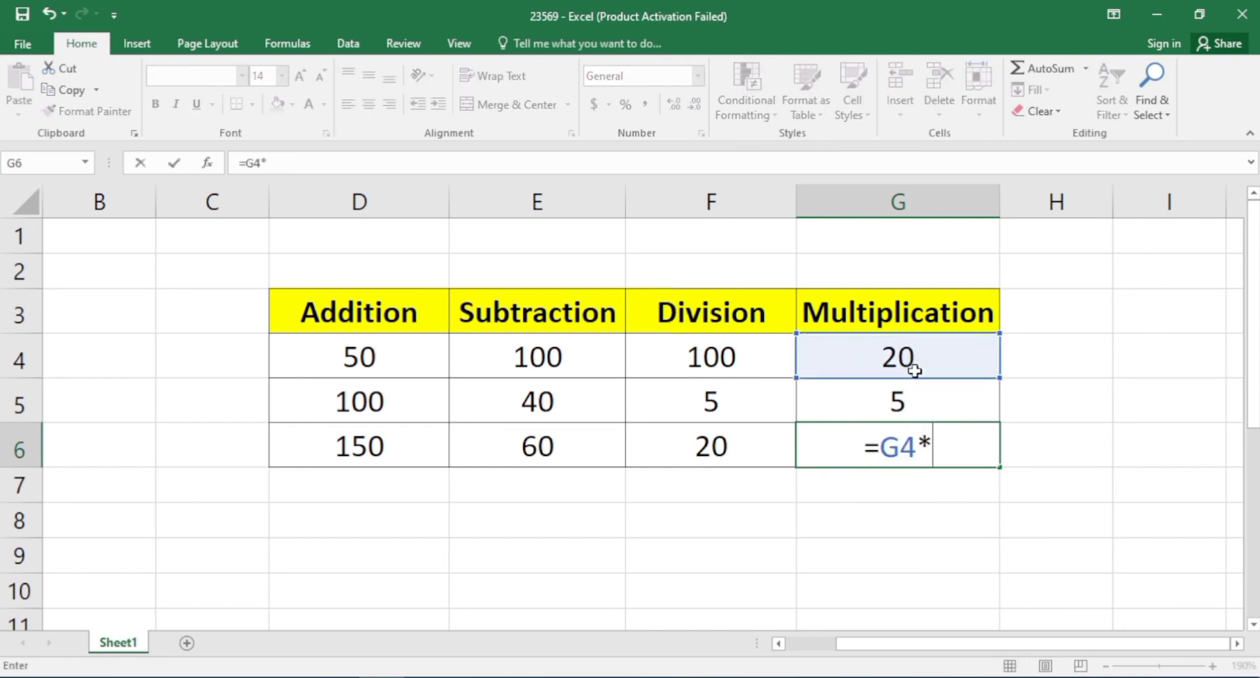
left_click(874, 412)
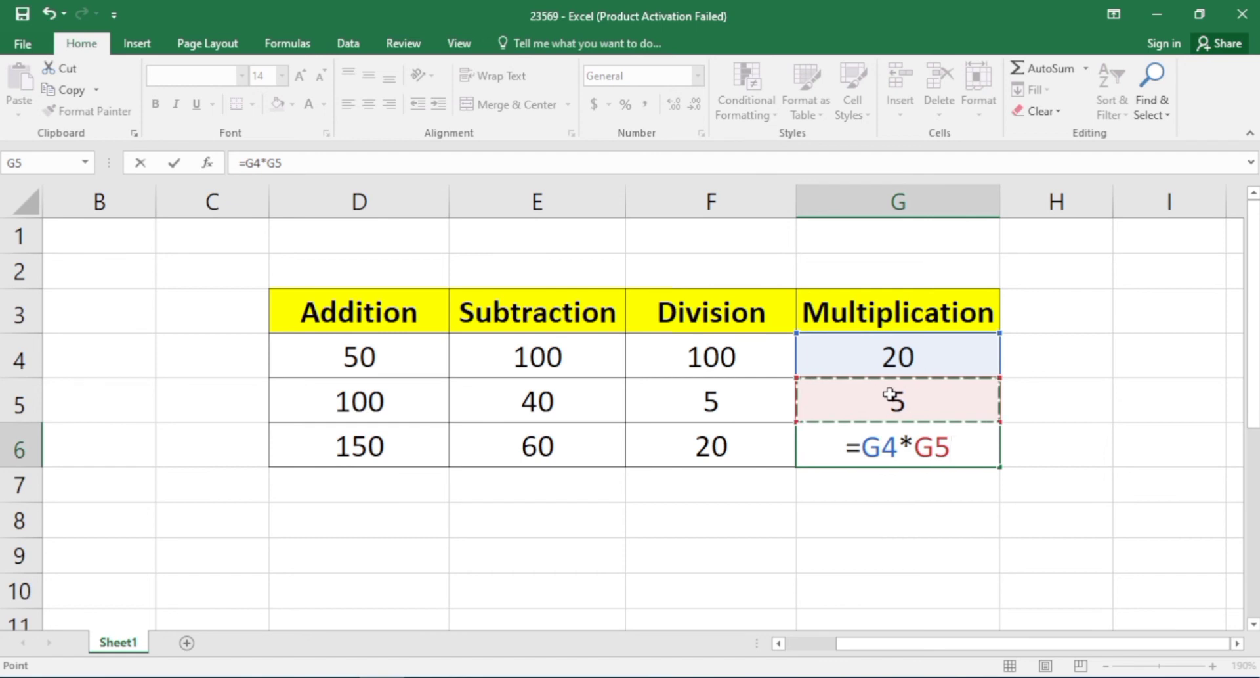
key("Return")
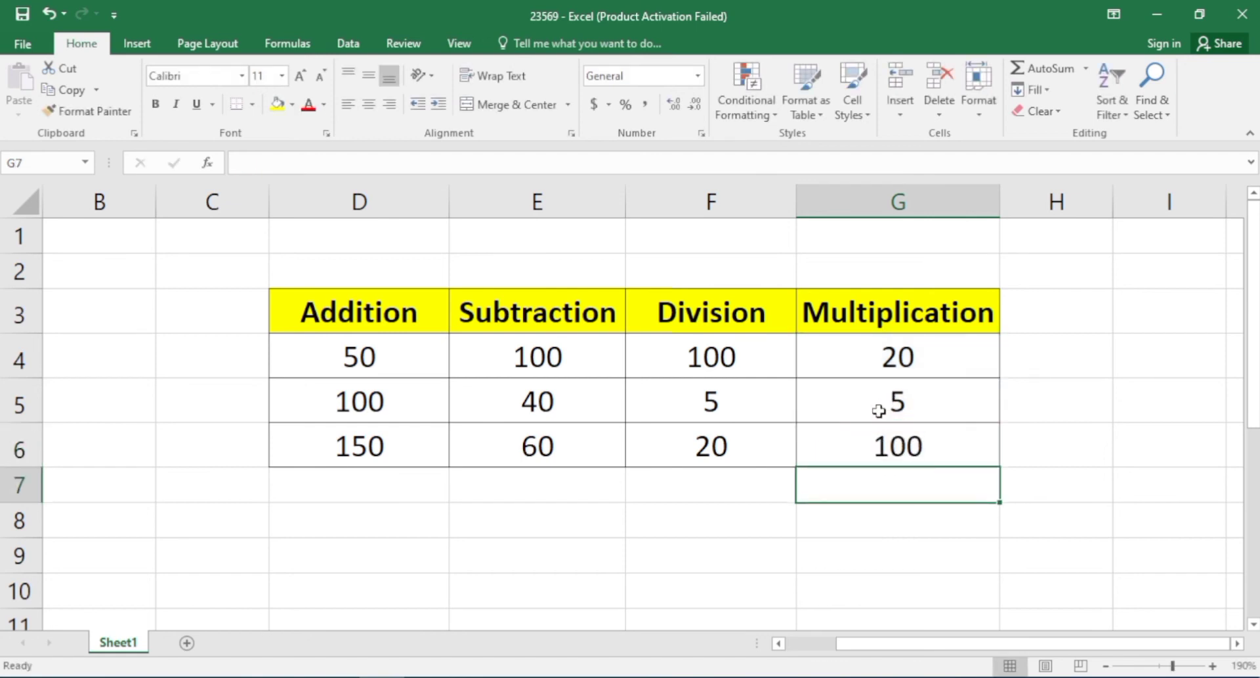